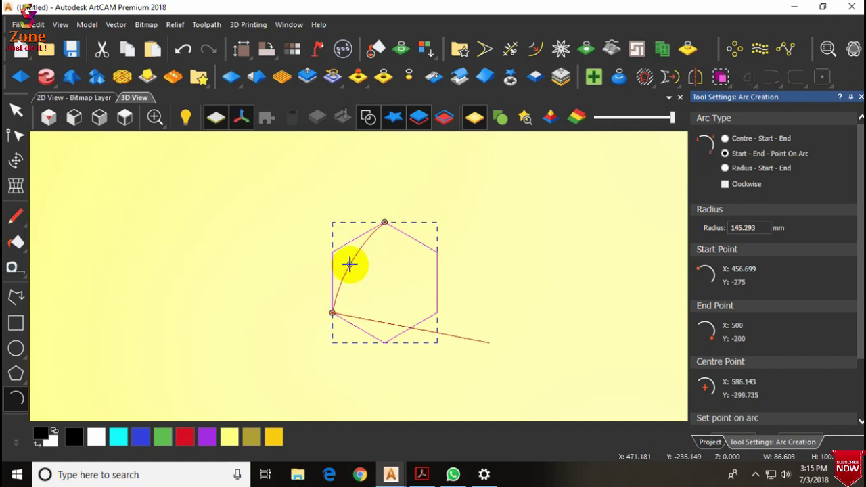
Step: Finish the arc between the hexagon's lower-left and top corners at about 140 mm radius and rotate-copy it as 3 objects over 360 degrees
click(349, 263)
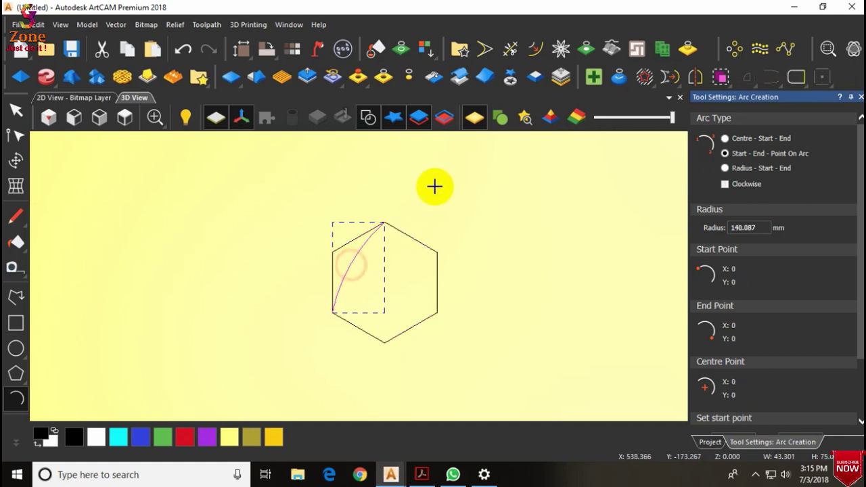
click(738, 51)
click(62, 187)
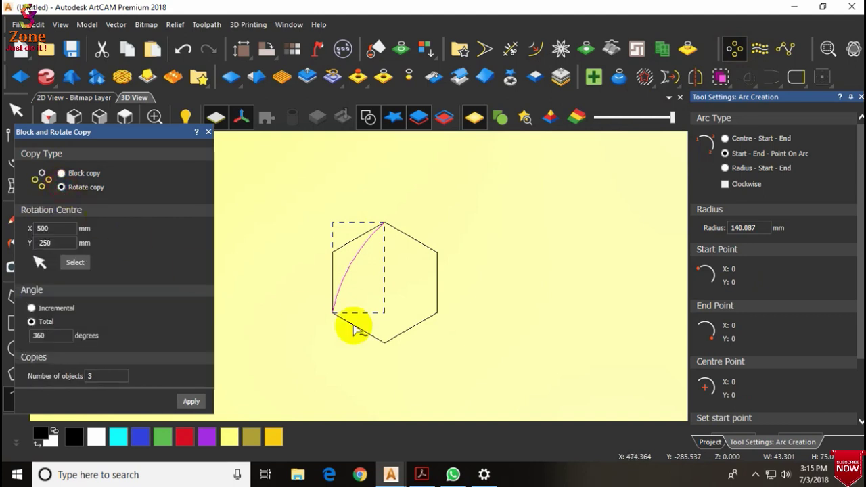
click(191, 402)
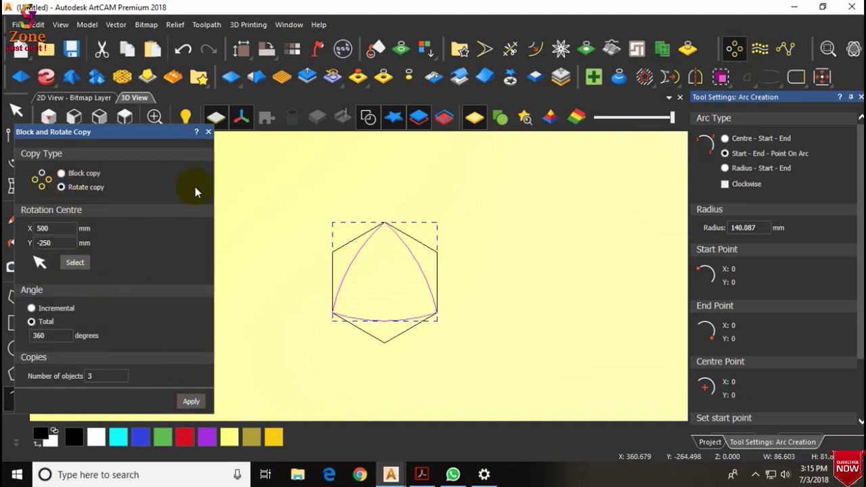
click(208, 133)
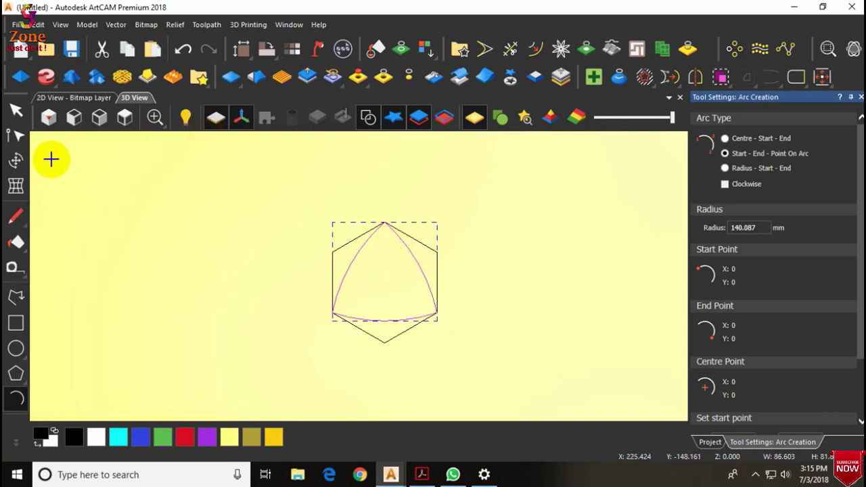
Step: Join the three arcs at their coincident nodes into one closed curved triangle
click(16, 110)
drag(426, 263, 348, 321)
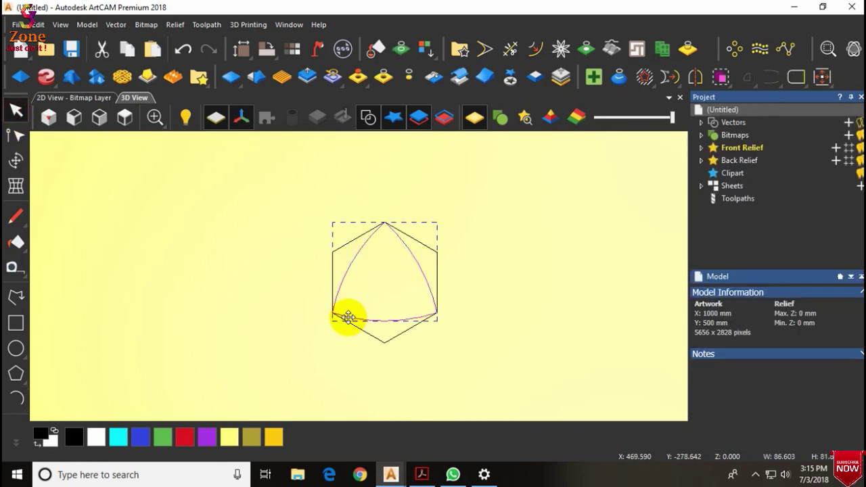
key(j)
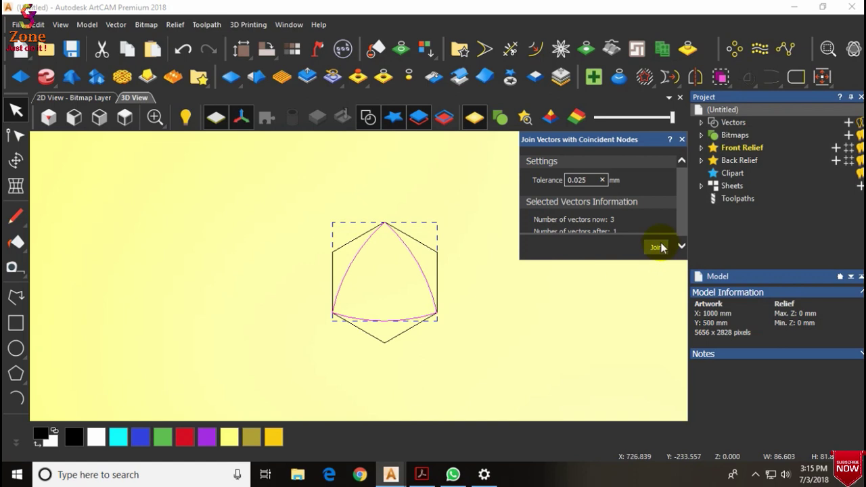
click(682, 140)
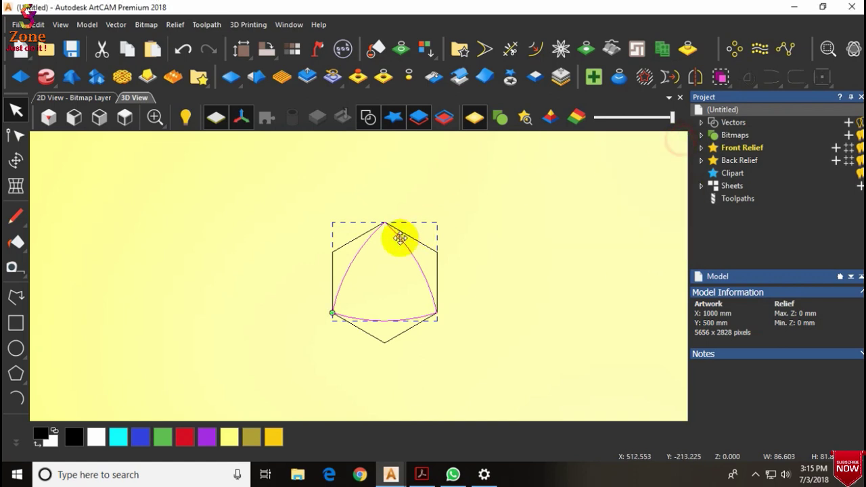
Step: Offset the curved triangle inwards by 20 mm with sharp corners
scroll(396, 243, up, 2)
key(o)
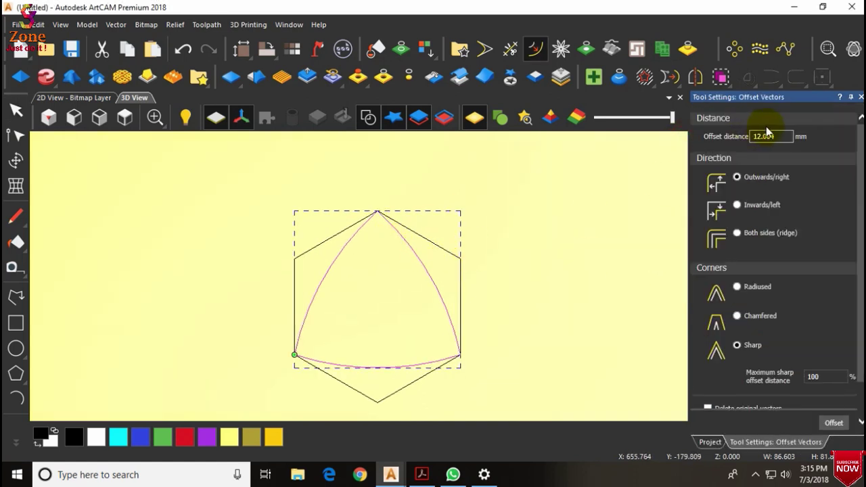
double_click(781, 136)
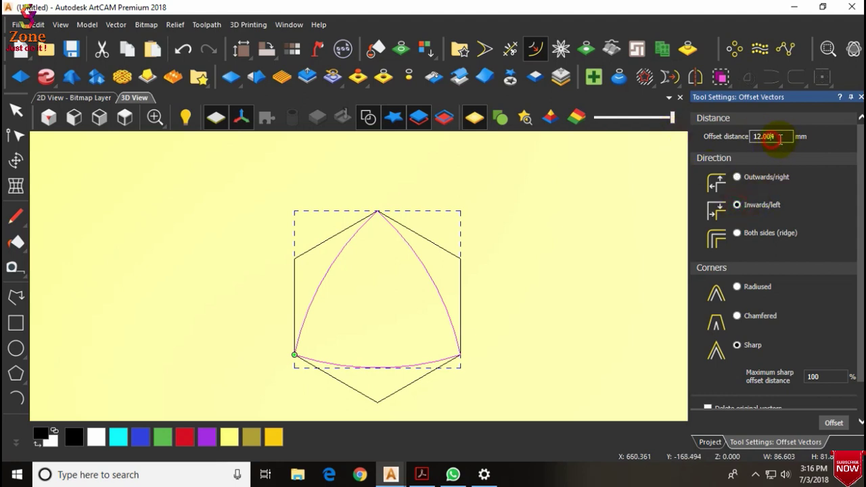
text(20)
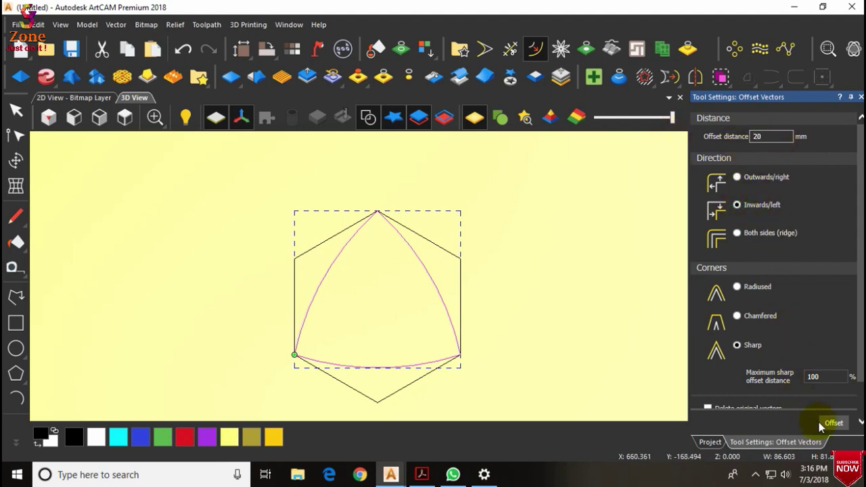
click(840, 426)
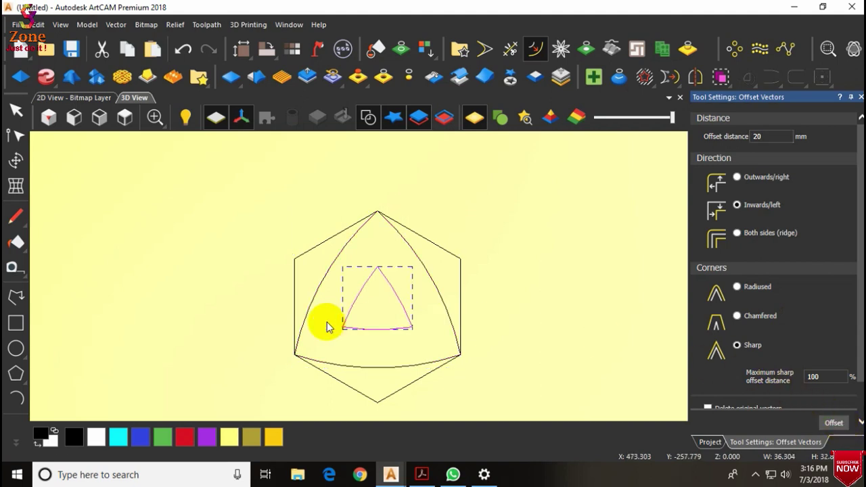
click(510, 299)
click(861, 97)
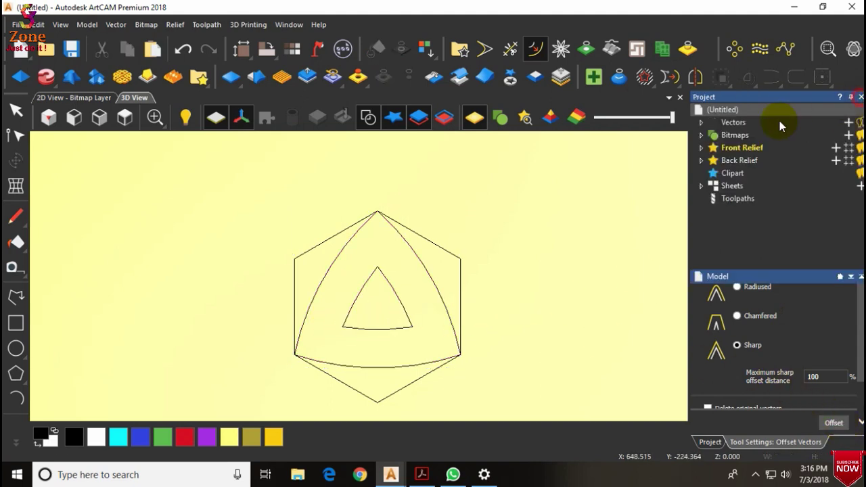
Step: Start a plane shape relief from the hexagon with a start height of 10 mm
click(701, 148)
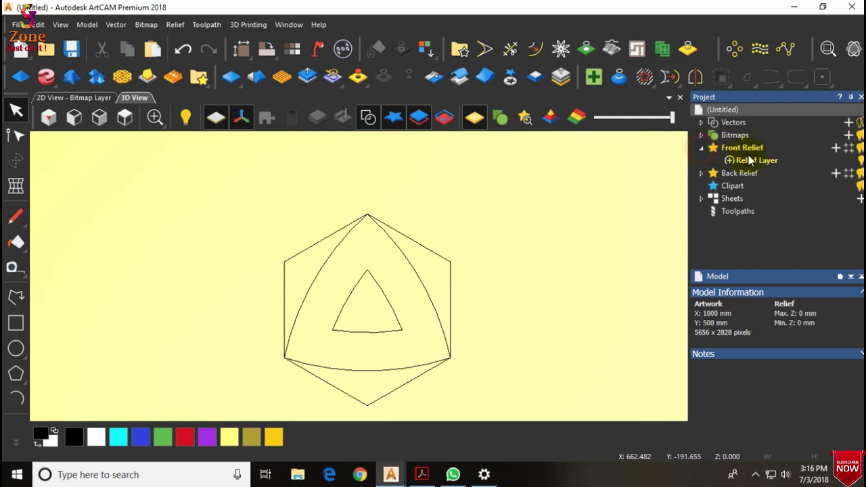
click(430, 254)
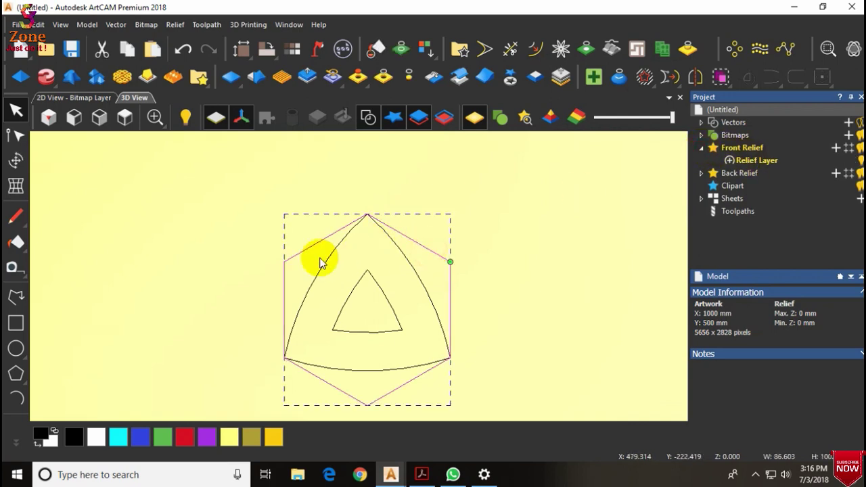
scroll(361, 289, up, 2)
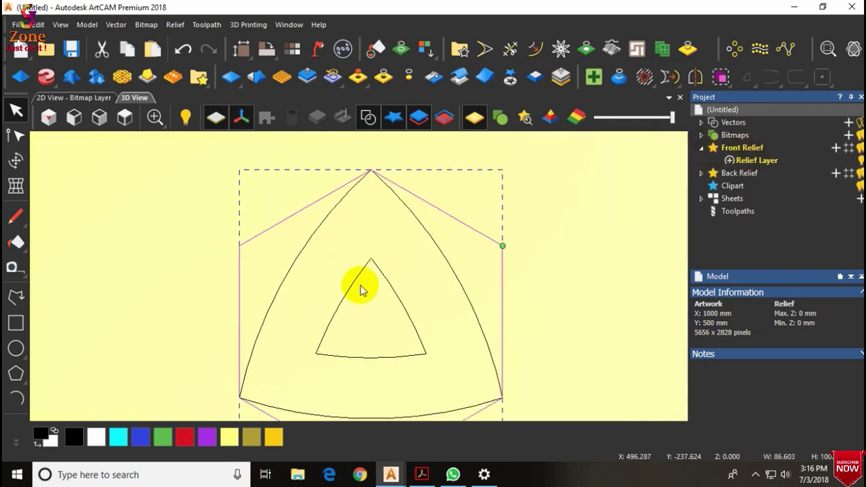
click(22, 78)
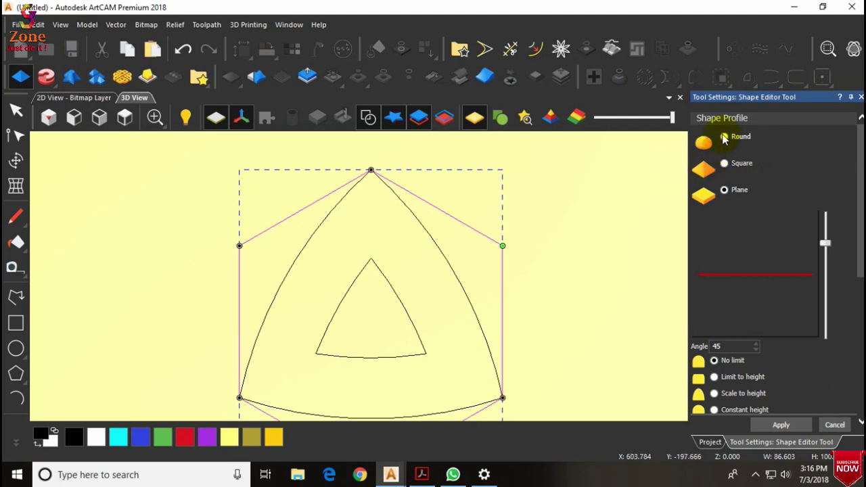
scroll(750, 356, down, 3)
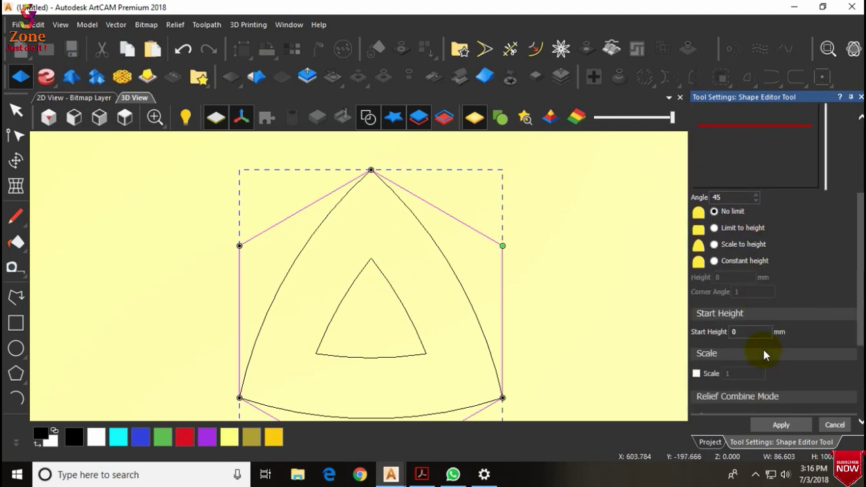
click(732, 327)
text(10)
scroll(329, 302, down, 2)
scroll(404, 313, up, 2)
drag(404, 313, 410, 286)
scroll(781, 256, up, 2)
scroll(734, 155, up, 1)
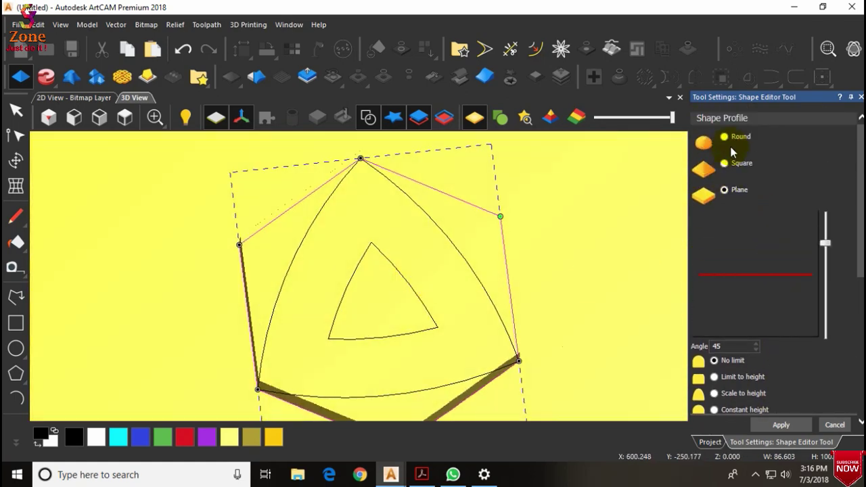
Step: Switch the hexagon's shape profile to Round with an angle of -30 degrees
click(724, 138)
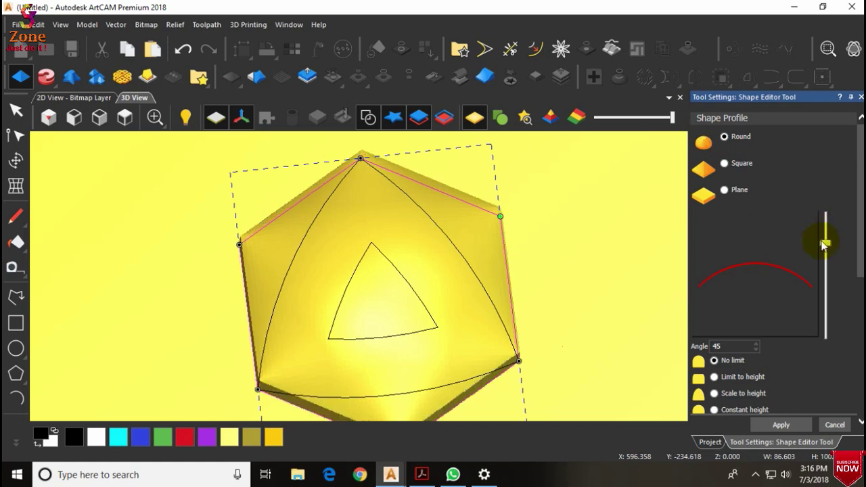
text(-30)
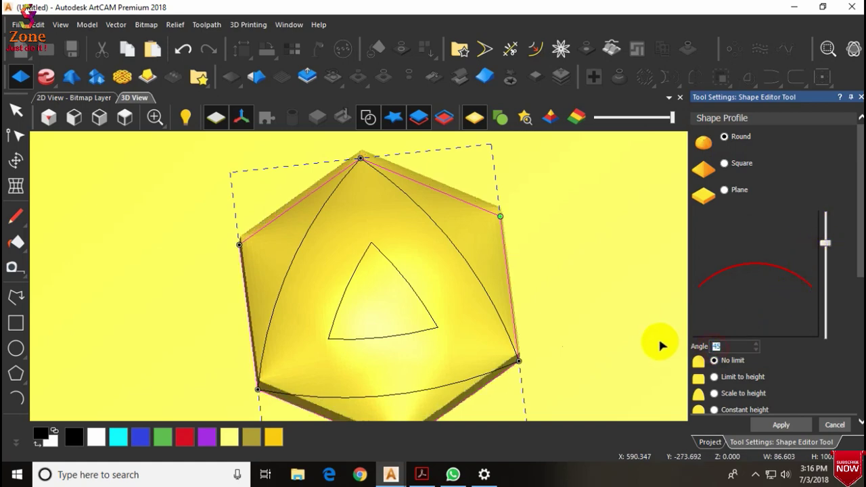
key(Return)
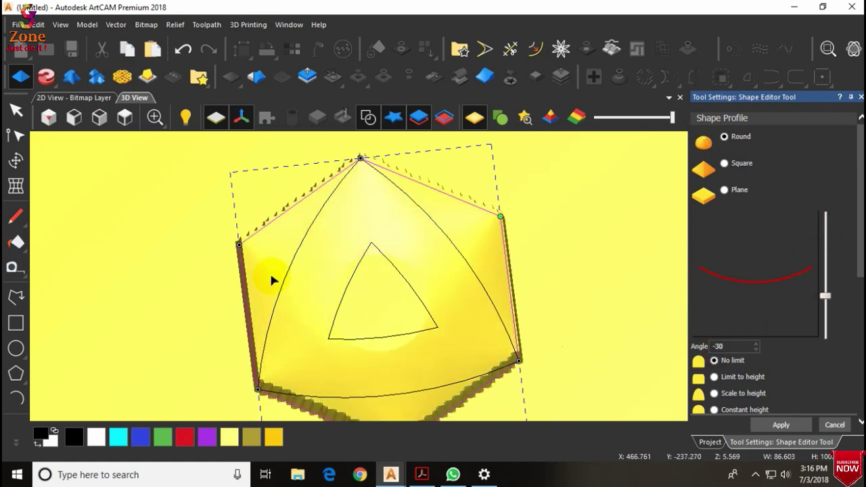
scroll(344, 309, up, 1)
scroll(366, 311, down, 2)
scroll(365, 317, up, 2)
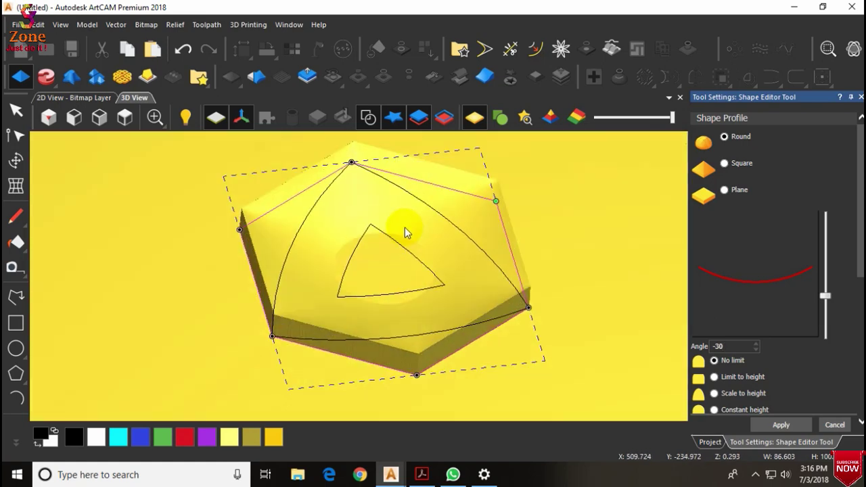
Step: Scale the hexagon's shape to a height of 9 mm and apply it to the relief
scroll(741, 211, down, 3)
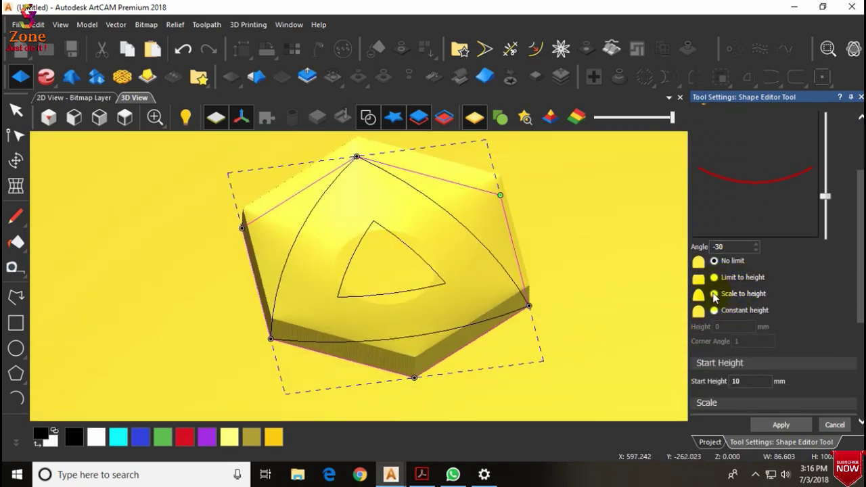
click(714, 295)
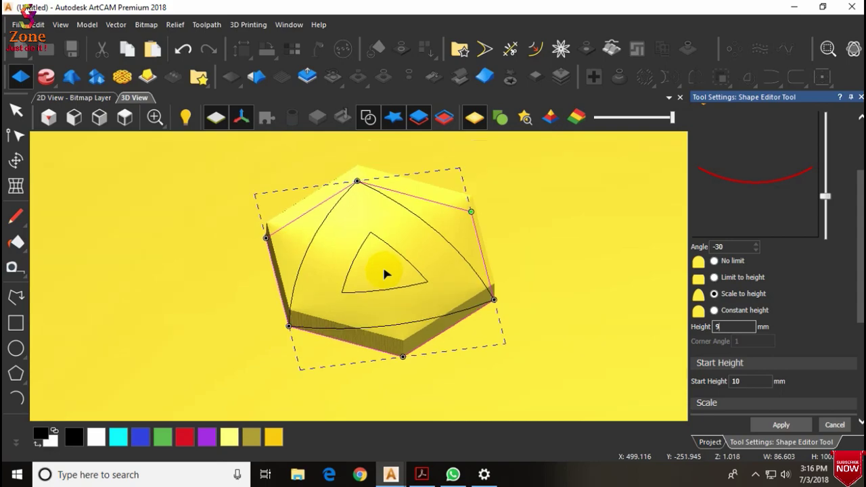
mouse_move(392, 282)
mouse_down()
mouse_move(432, 194)
mouse_move(446, 189)
mouse_move(380, 319)
mouse_move(402, 270)
mouse_move(390, 273)
mouse_move(381, 232)
mouse_move(464, 143)
mouse_move(419, 198)
mouse_up()
click(797, 426)
click(834, 424)
Step: Add a new layer to the front relief
click(123, 116)
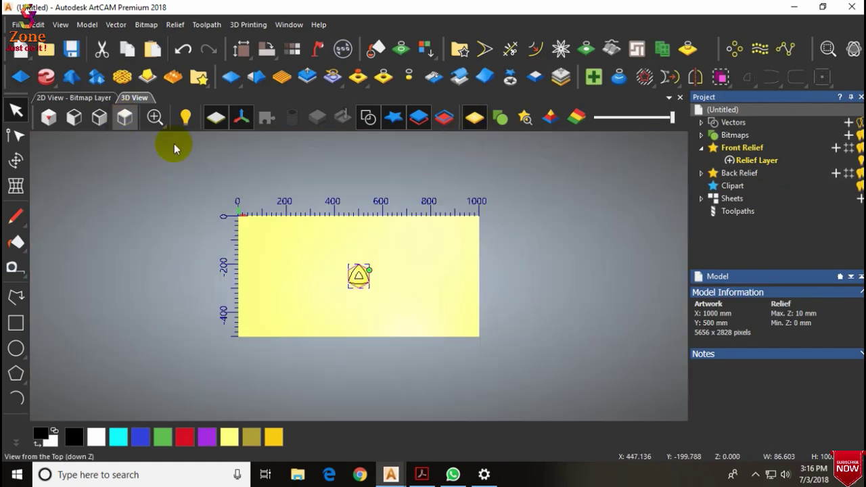
scroll(361, 288, up, 8)
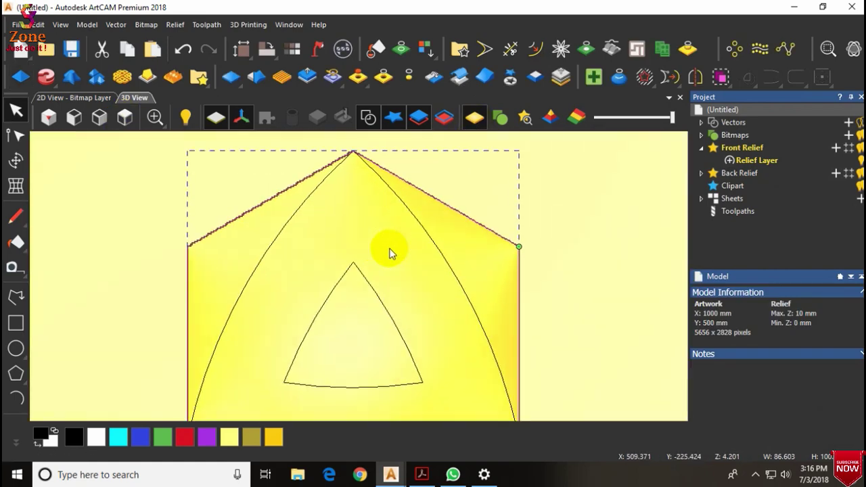
scroll(389, 253, down, 4)
scroll(367, 275, up, 4)
drag(404, 241, 376, 266)
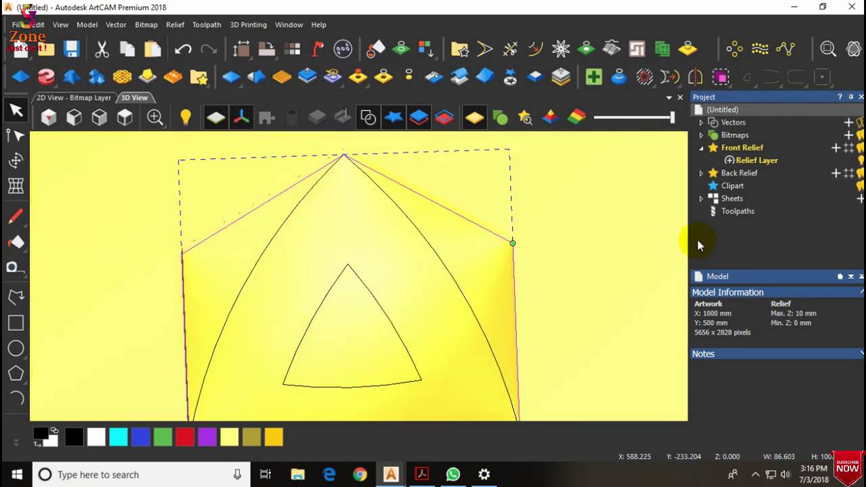
click(835, 148)
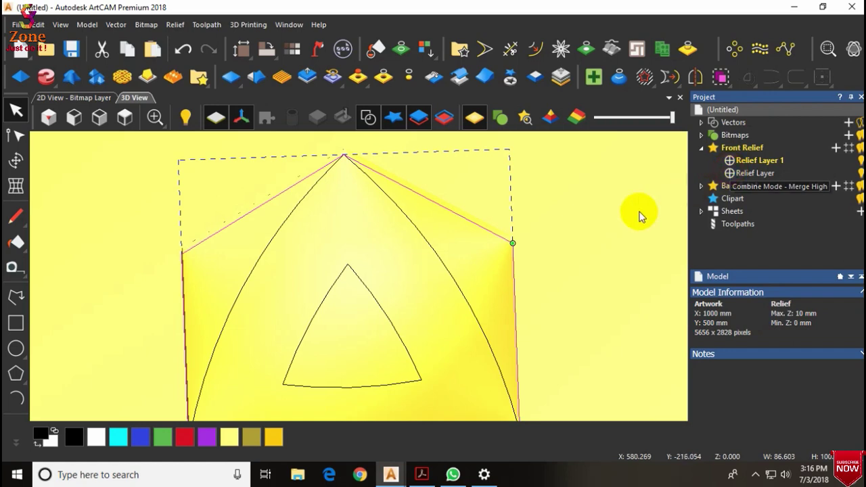
Step: Select the small inner and large outer curved triangle vectors together
click(579, 300)
click(432, 252)
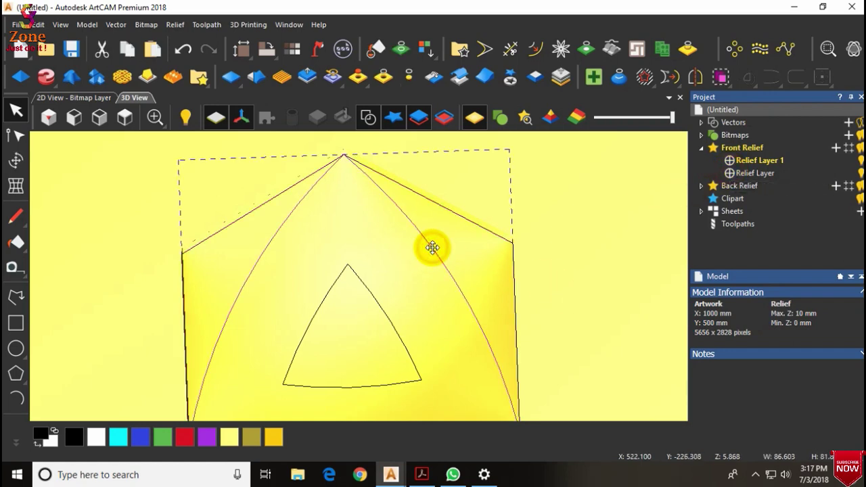
scroll(427, 261, down, 3)
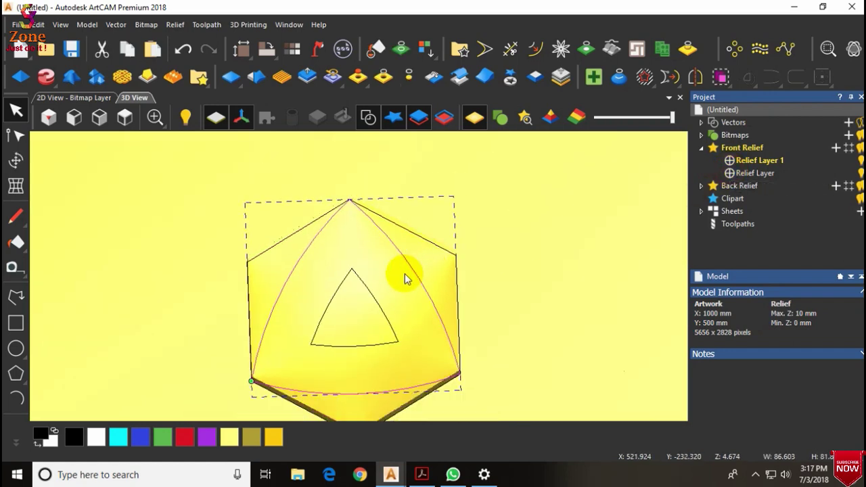
click(381, 300)
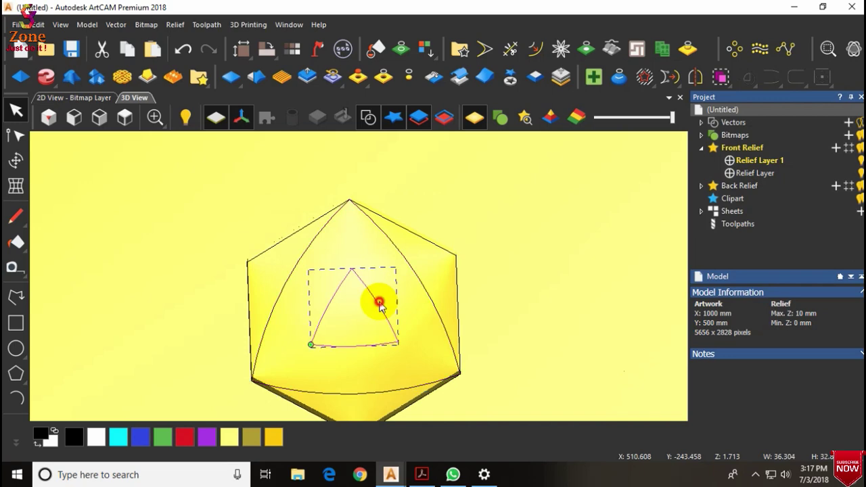
shift+click(406, 261)
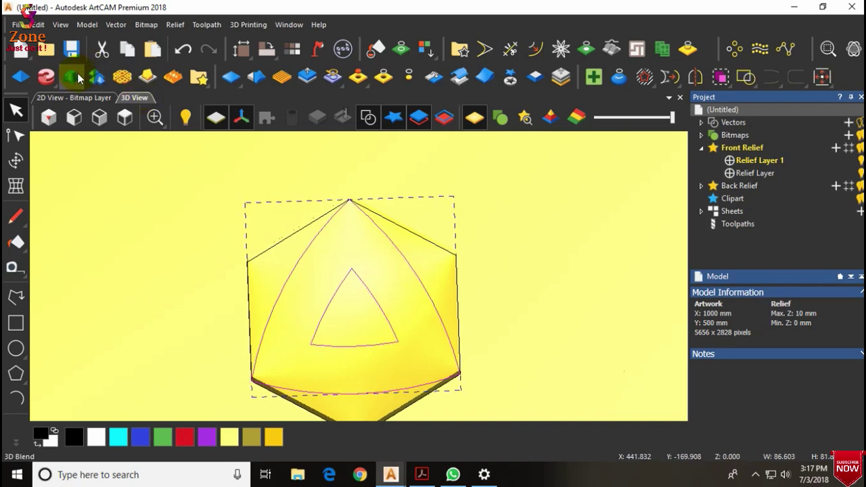
Step: Try a contour blend between the two curved triangles with a linear 45-degree side profile and Add combine mode
click(95, 78)
drag(355, 265, 393, 243)
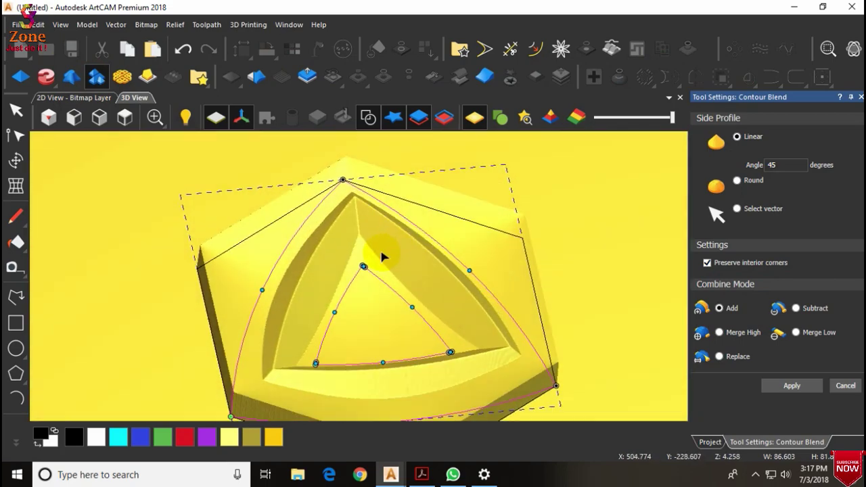
drag(494, 208, 558, 308)
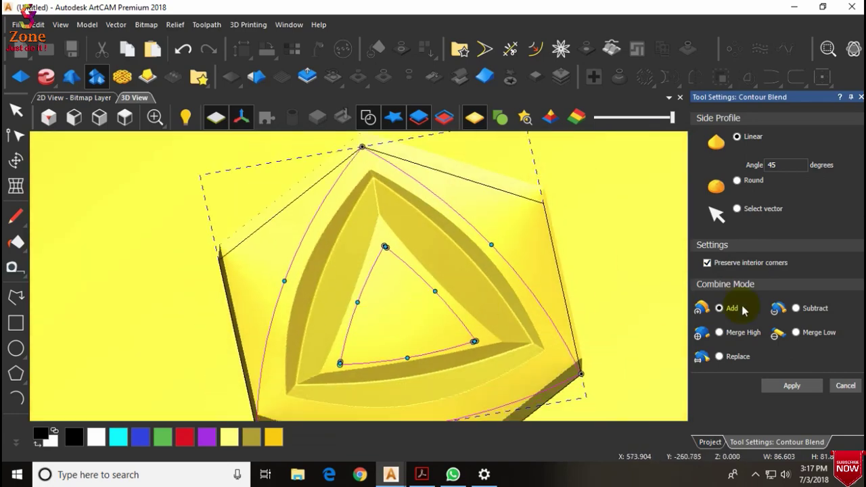
drag(452, 251, 379, 270)
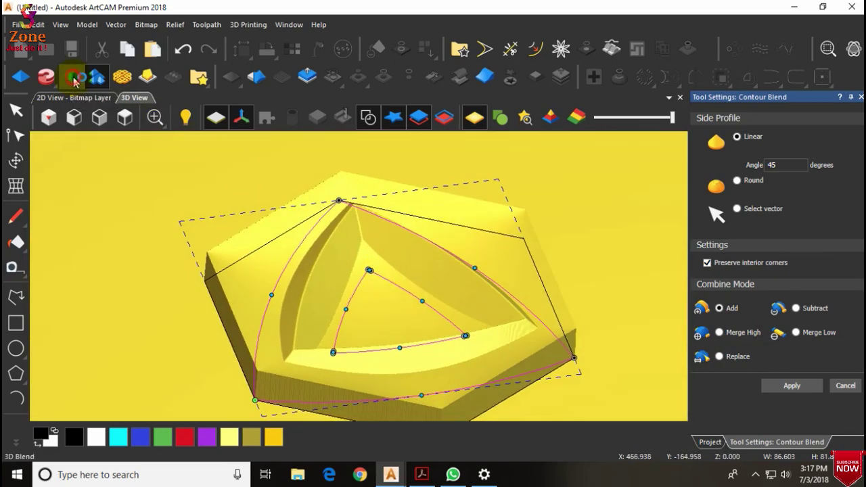
Step: Try a convex 3D blend to the inner vector edge with inner heights of 5 mm and 10 mm
click(72, 76)
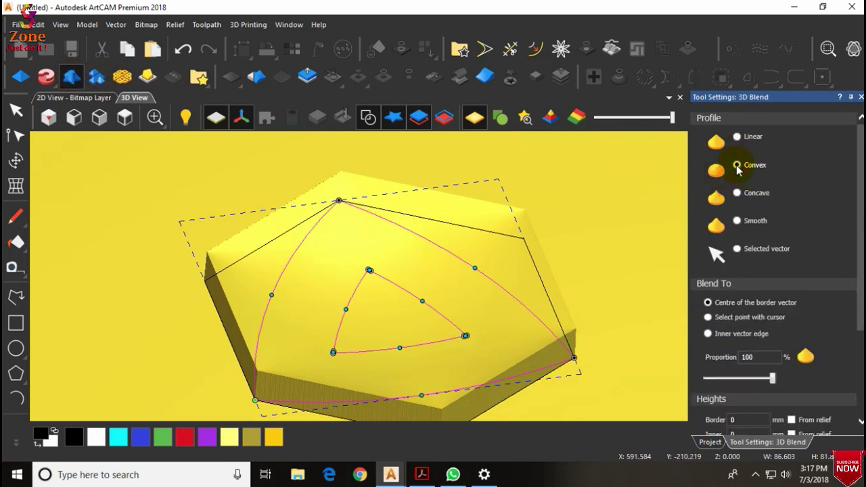
scroll(758, 277, down, 3)
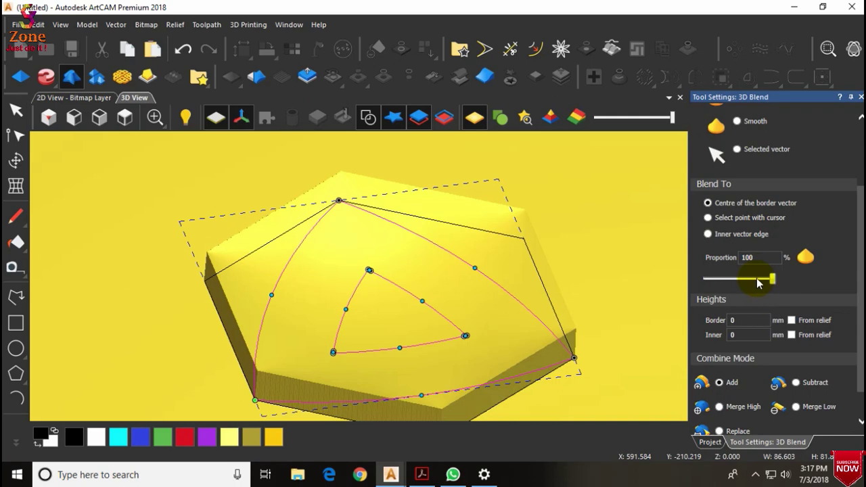
click(708, 235)
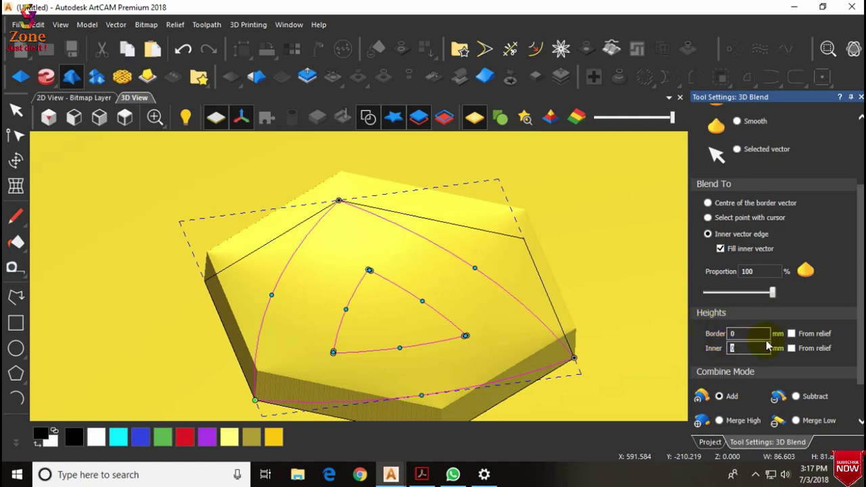
text(5)
drag(432, 274, 376, 335)
click(737, 334)
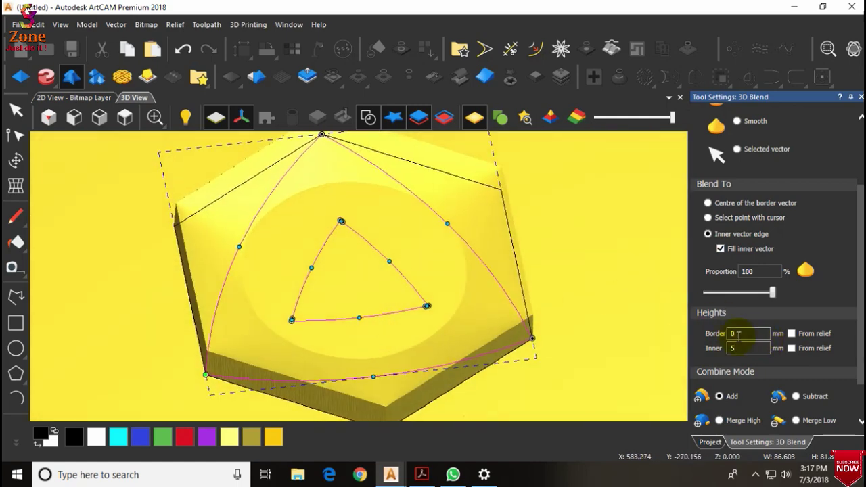
text(10)
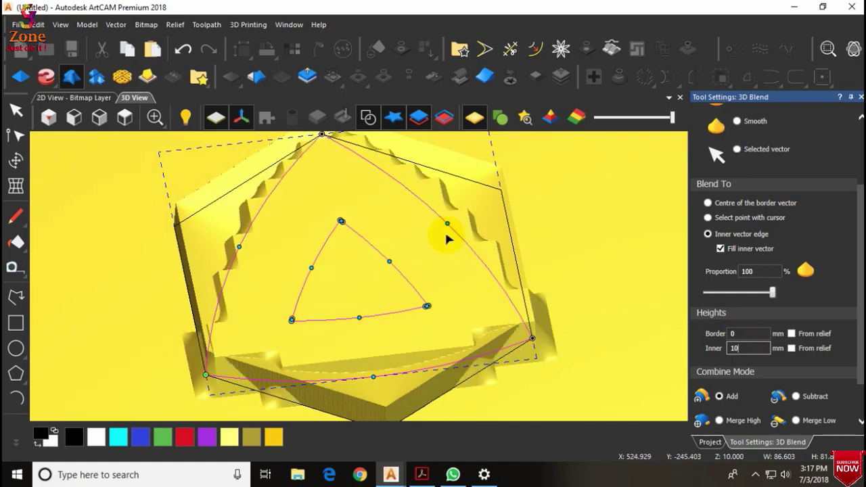
drag(411, 226, 413, 263)
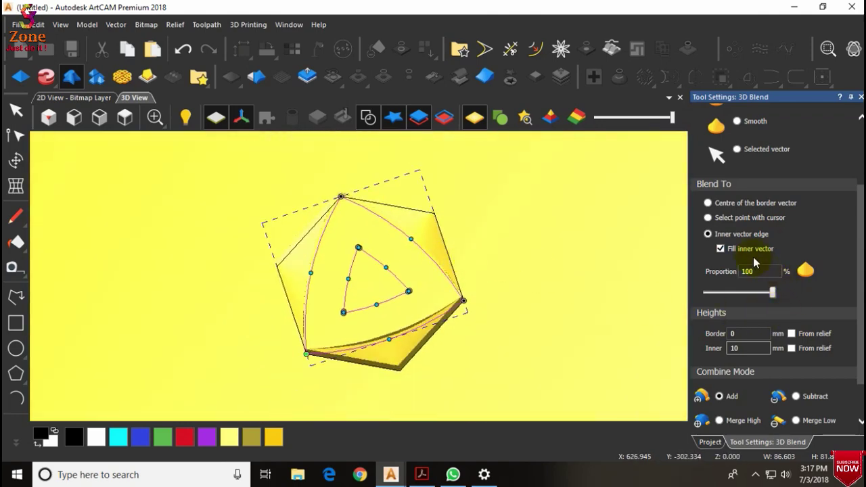
Step: Try the Concave profile on the 3D blend and close the blend without applying it
scroll(753, 256, up, 3)
click(738, 193)
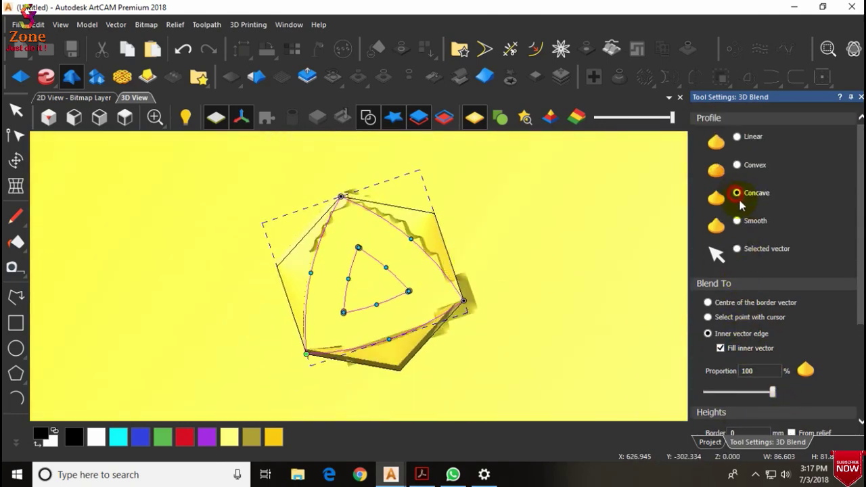
drag(367, 246, 330, 308)
scroll(429, 243, up, 3)
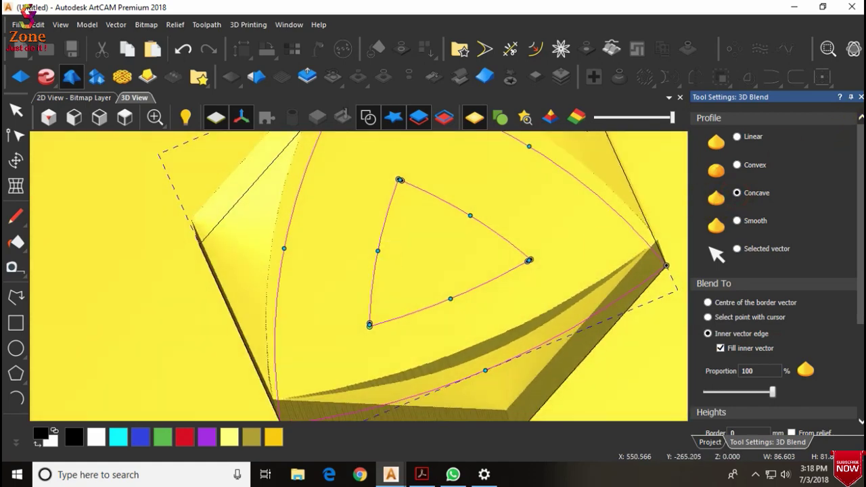
click(859, 98)
scroll(439, 213, down, 5)
drag(437, 215, 267, 261)
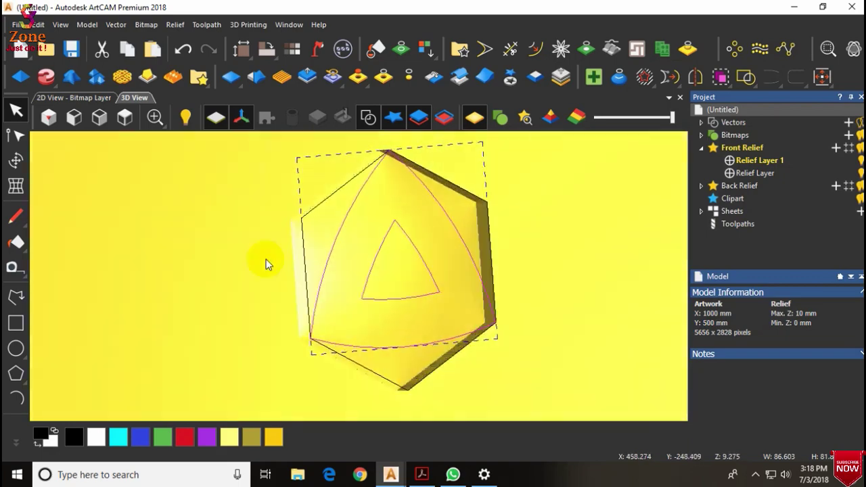
Step: Apply a linear 45-degree contour blend between the two curved triangles using Merge High, and clear the vector selection
click(96, 77)
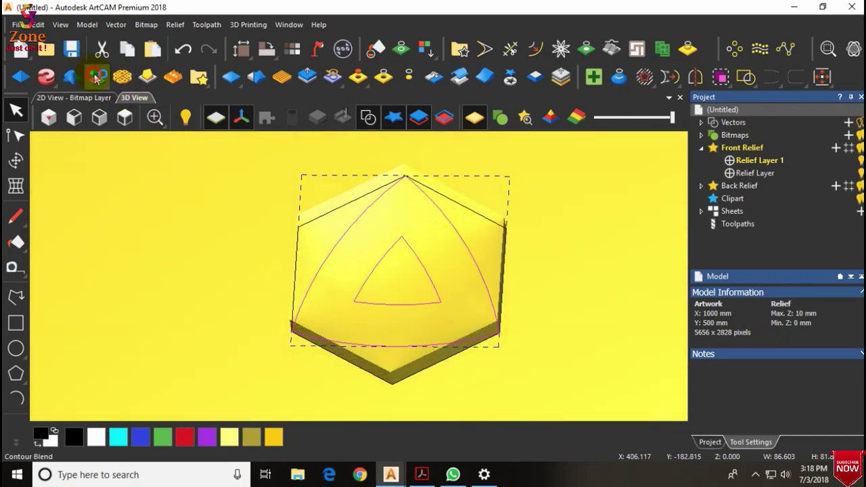
scroll(409, 235, up, 3)
drag(372, 267, 749, 253)
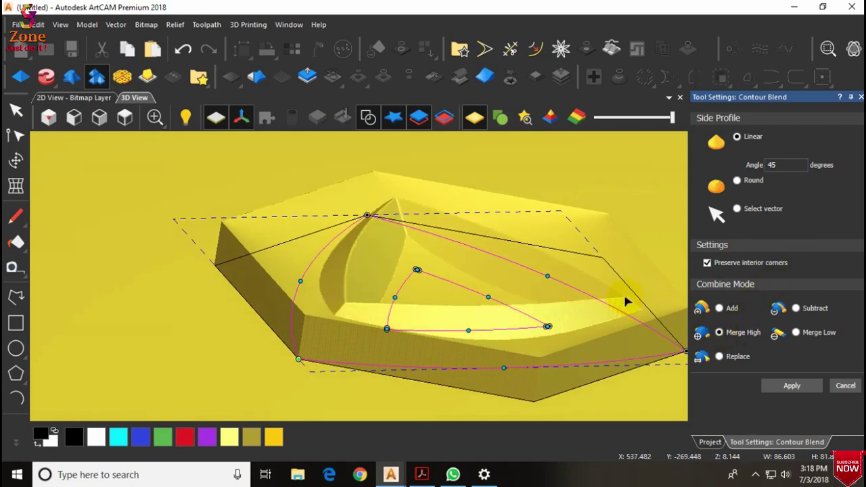
scroll(418, 260, up, 5)
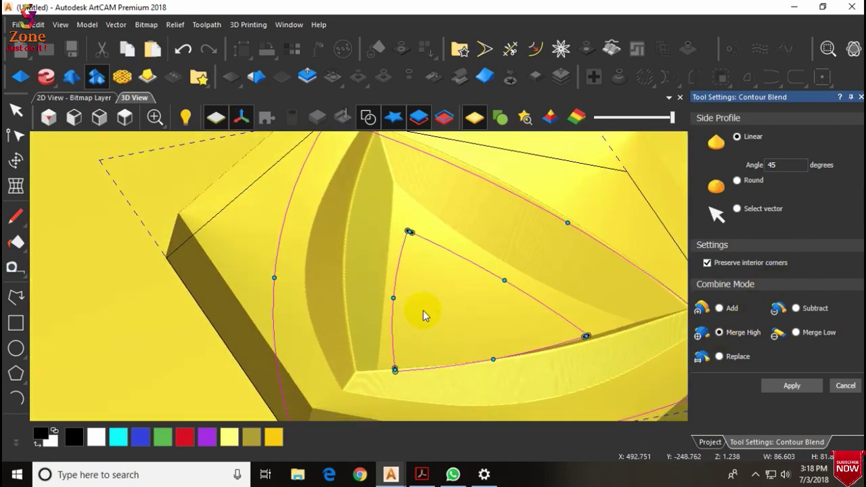
scroll(382, 336, down, 4)
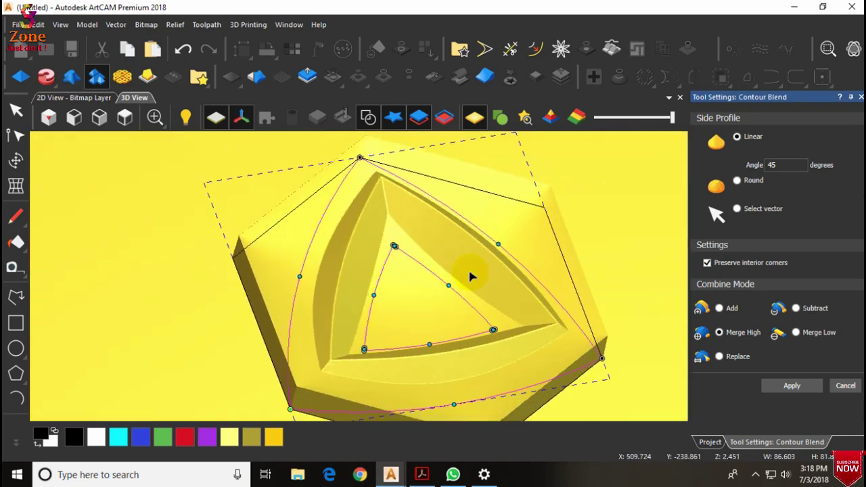
click(845, 386)
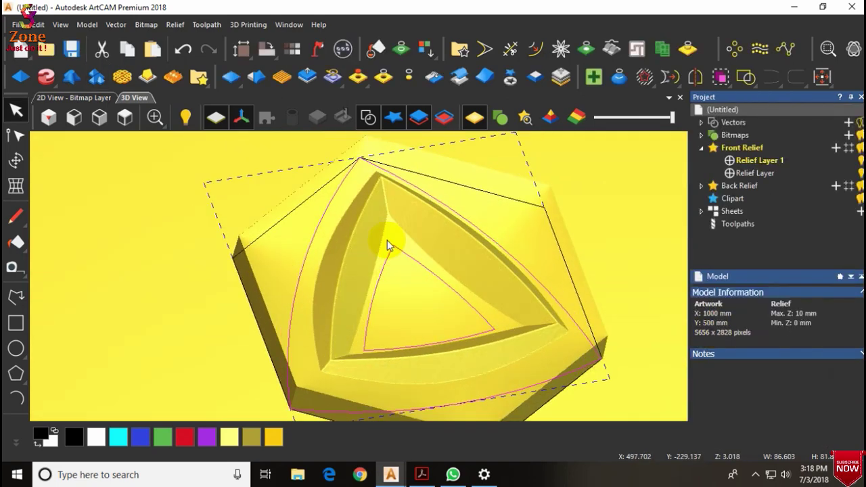
scroll(411, 267, down, 3)
click(600, 259)
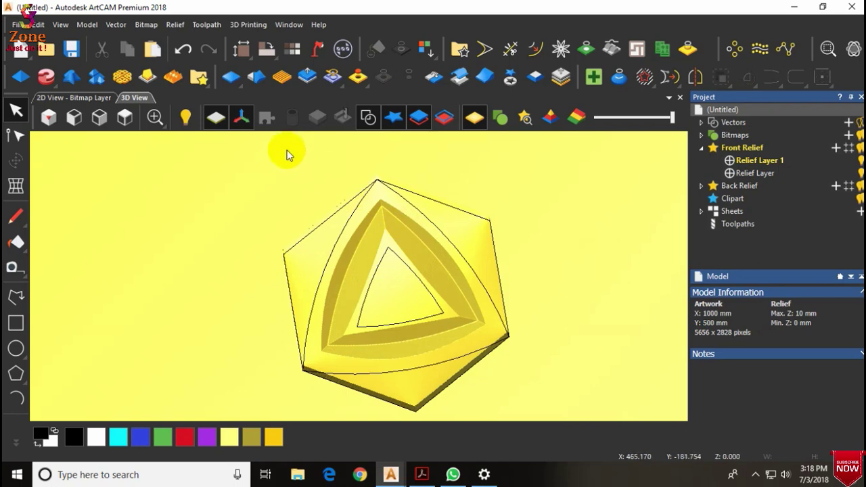
click(308, 76)
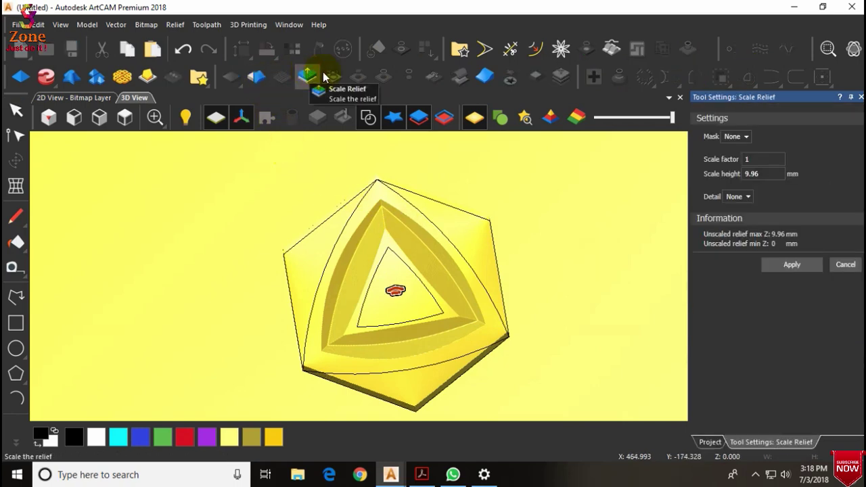
click(844, 265)
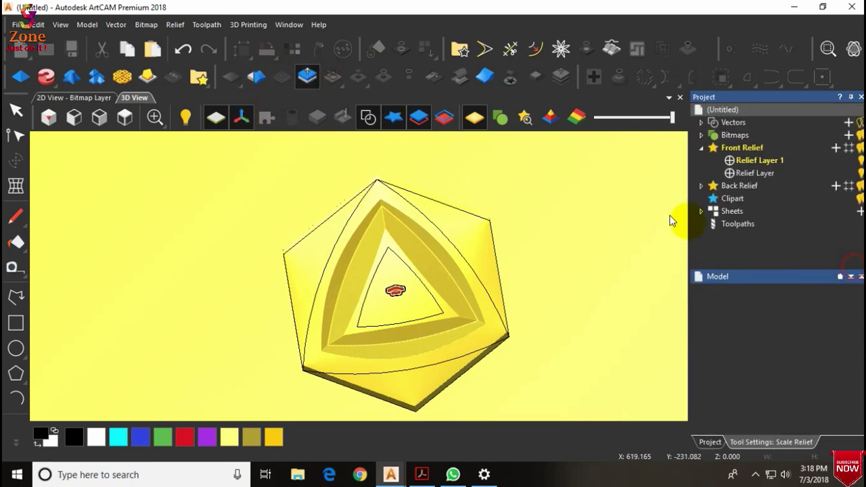
click(566, 234)
Step: Start a plane shape from the outer curved triangle with a start height of 8 mm
click(450, 244)
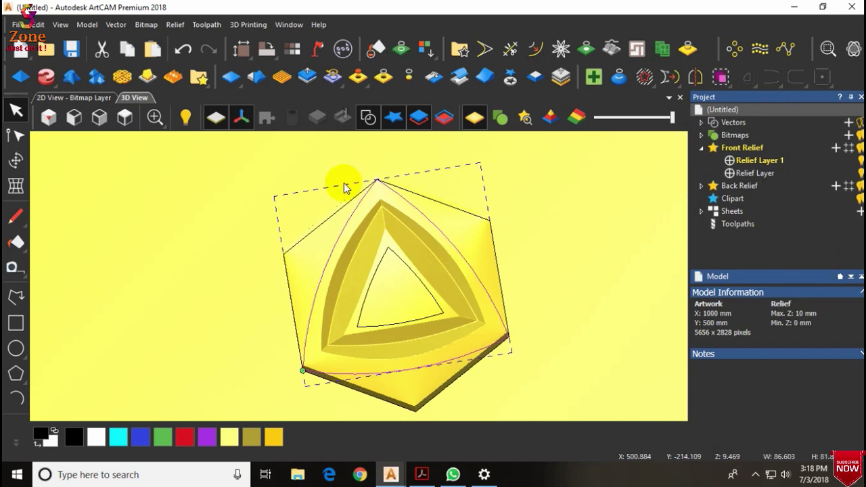
click(20, 76)
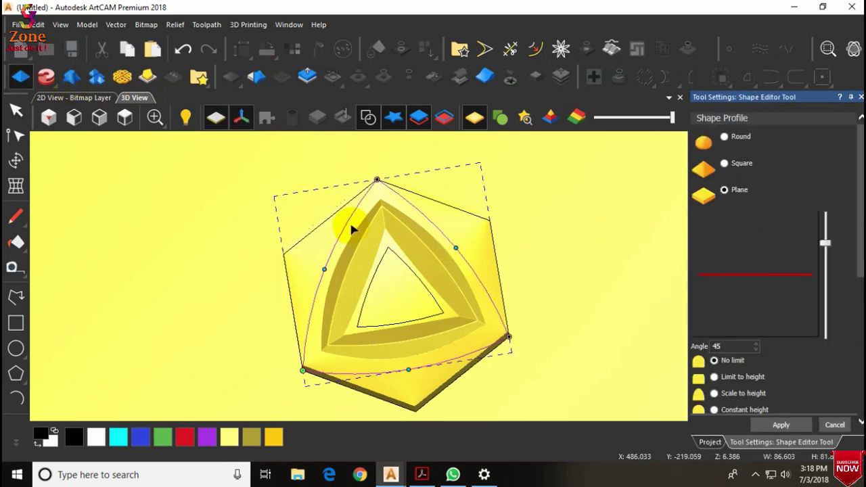
scroll(488, 288, up, 2)
scroll(781, 301, down, 6)
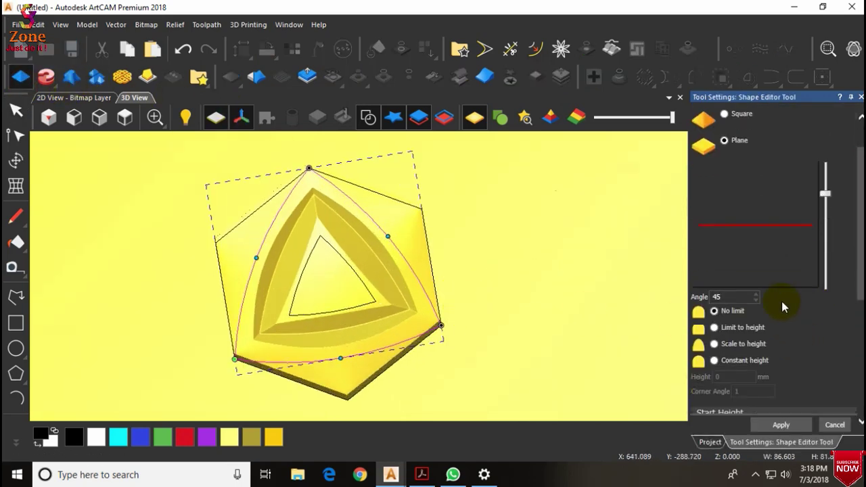
scroll(720, 363, down, 3)
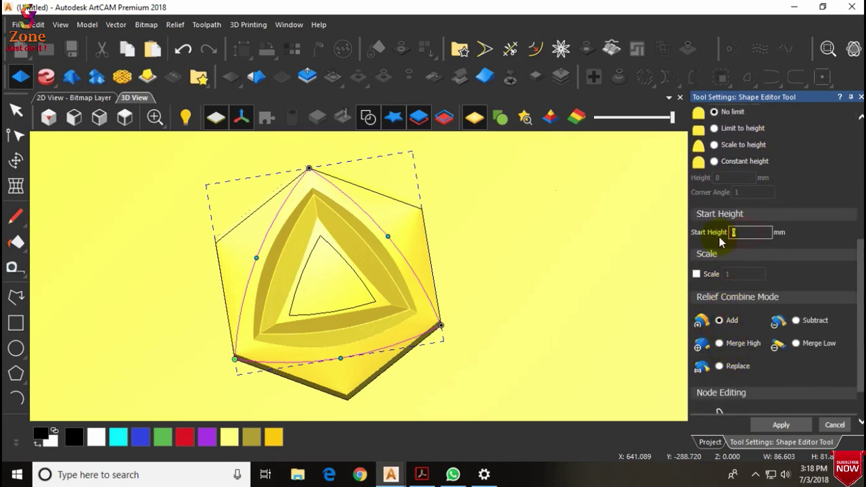
drag(245, 327, 376, 296)
scroll(379, 299, down, 2)
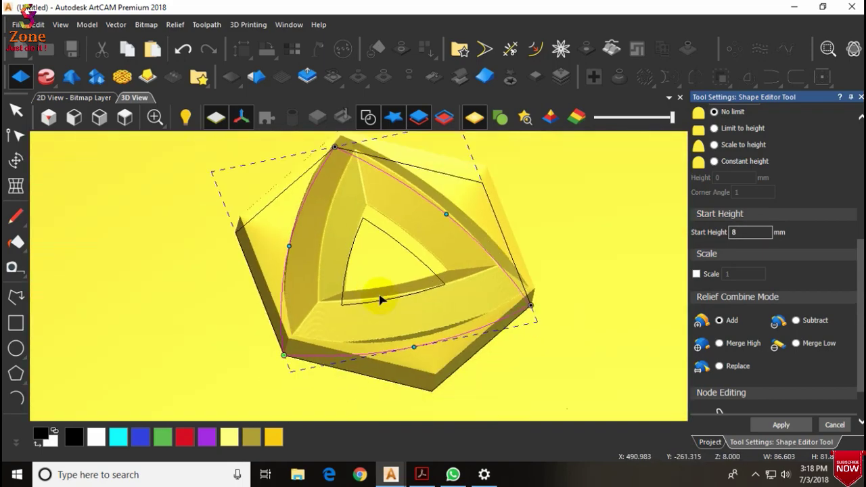
scroll(379, 299, up, 4)
scroll(379, 299, down, 2)
scroll(378, 300, down, 1)
mouse_move(376, 300)
mouse_down()
mouse_move(386, 276)
mouse_move(376, 267)
mouse_move(376, 284)
mouse_up()
scroll(774, 326, down, 3)
scroll(763, 316, up, 1)
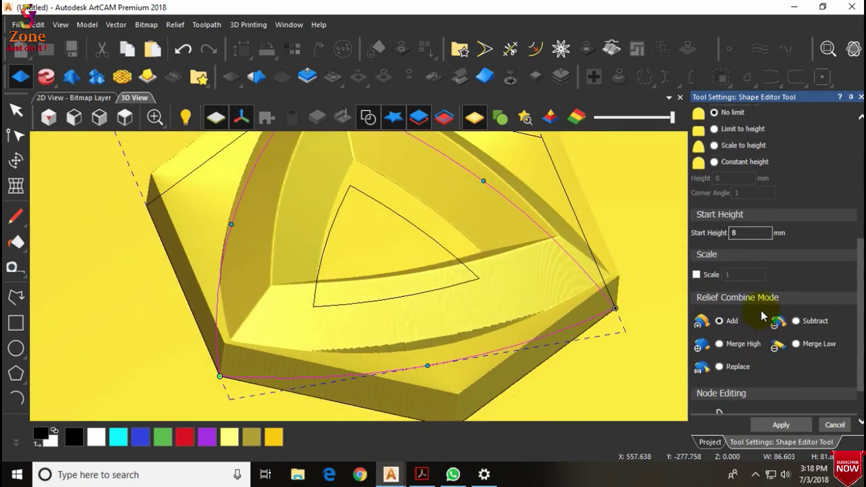
Step: Set the plane shape's start height to 10 mm and apply it to the relief with Add combine mode
text(10)
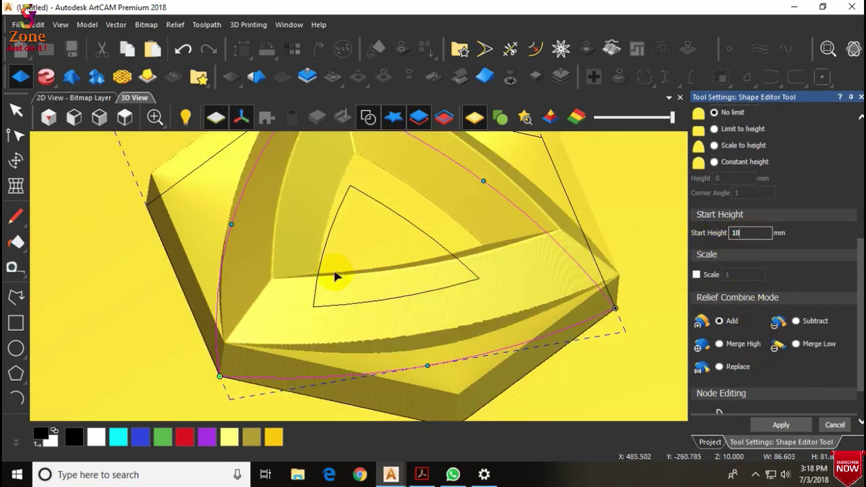
drag(335, 277, 412, 315)
click(778, 425)
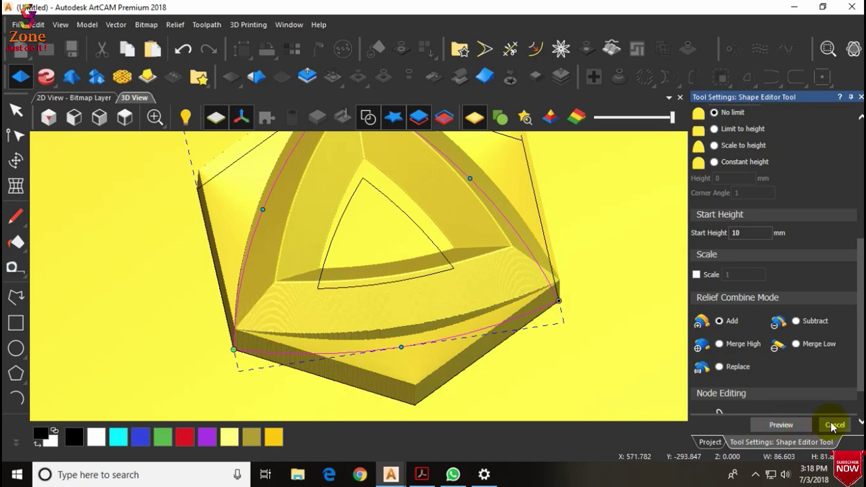
click(833, 424)
Step: View the relief straight from above and examine where the raised triangle meets the hexagon's upper corner
scroll(359, 265, down, 2)
drag(365, 267, 248, 223)
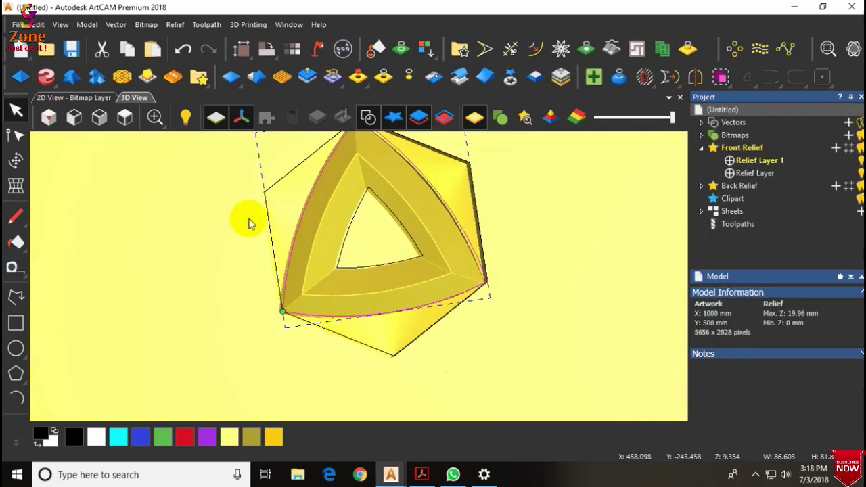
click(124, 118)
scroll(386, 236, up, 5)
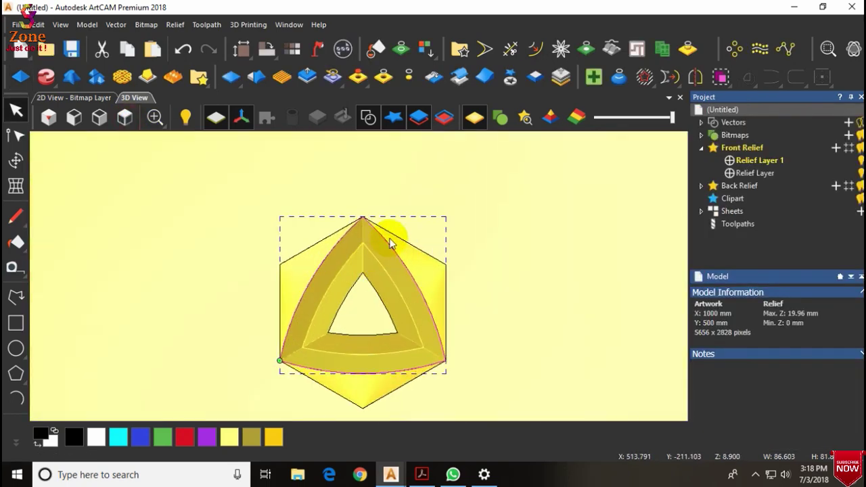
scroll(391, 244, up, 3)
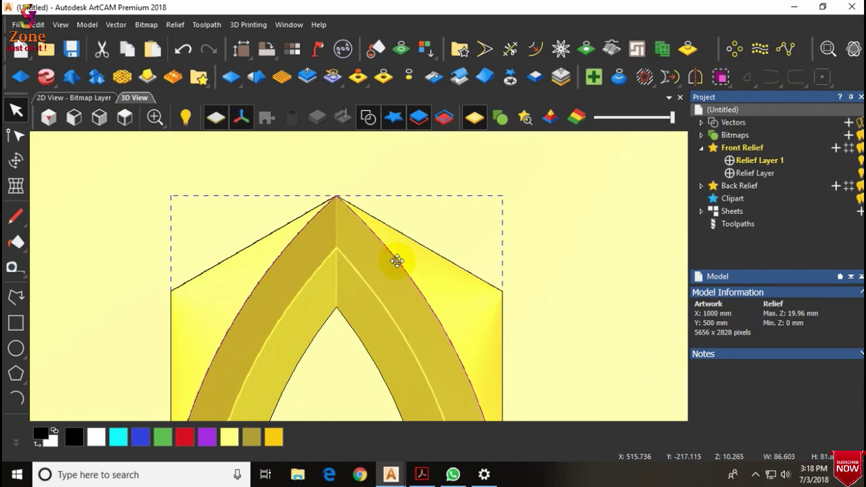
Step: Offset the outer curved triangle inwards by 10.098 mm, and that offset outwards by 0.481 mm, both with sharp corners
key(o)
drag(342, 242, 342, 253)
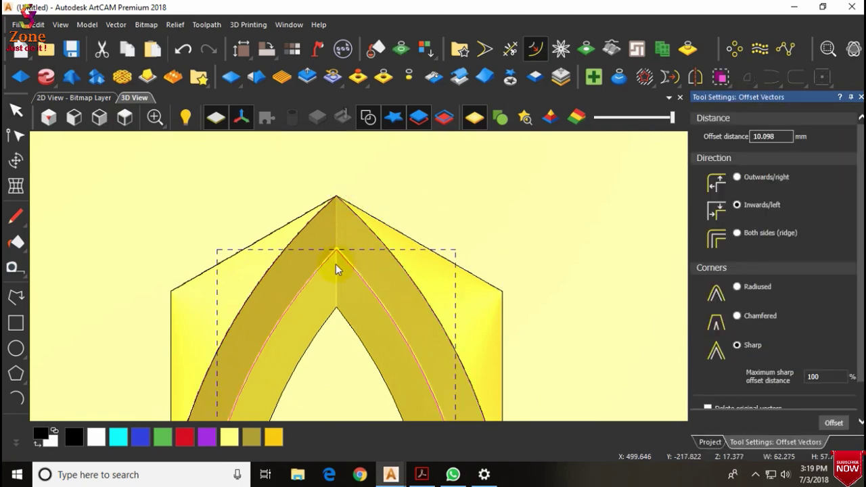
scroll(336, 264, up, 4)
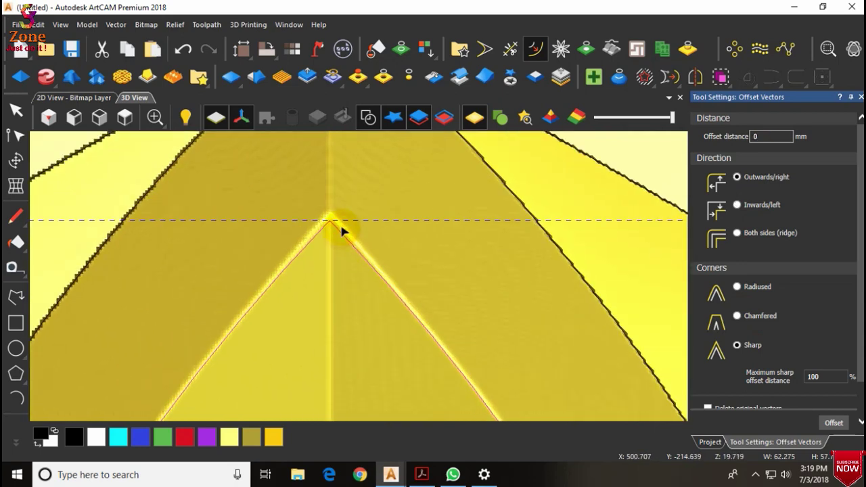
mouse_move(342, 232)
mouse_down()
mouse_move(339, 250)
mouse_move(346, 243)
mouse_up()
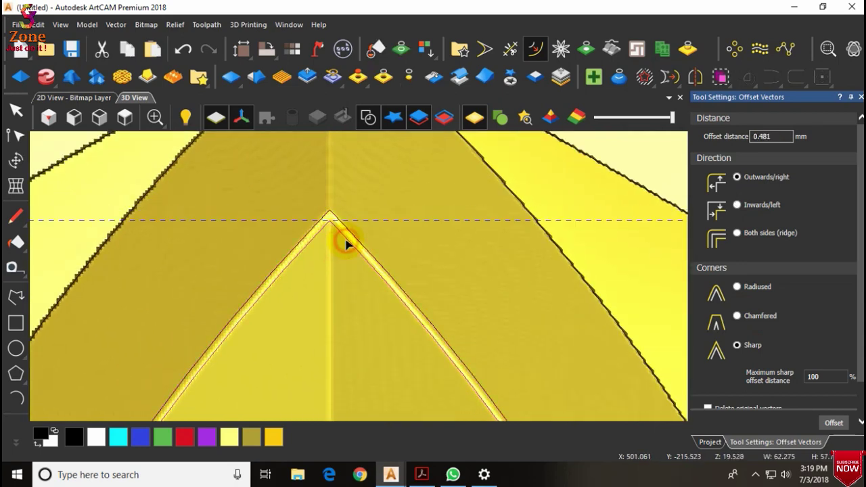
scroll(348, 263, down, 5)
scroll(419, 364, up, 3)
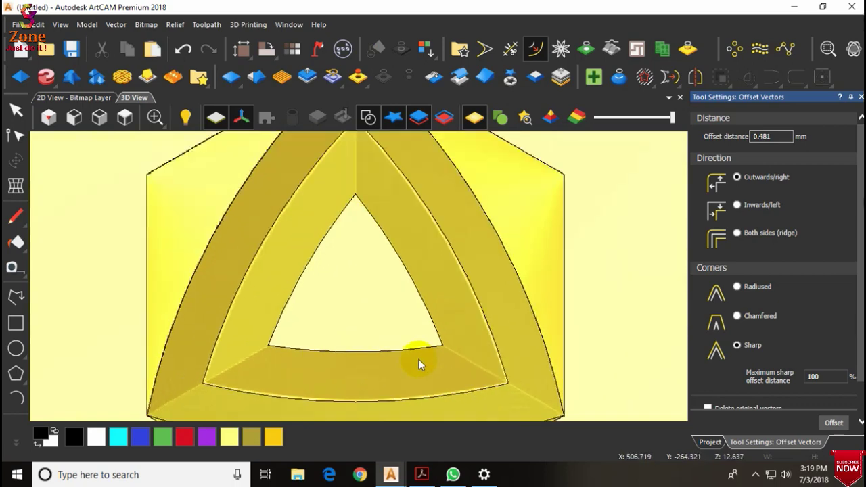
click(860, 97)
Step: Start a relief shape from the middle curved triangle and give it a square profile
drag(400, 225, 432, 206)
click(272, 225)
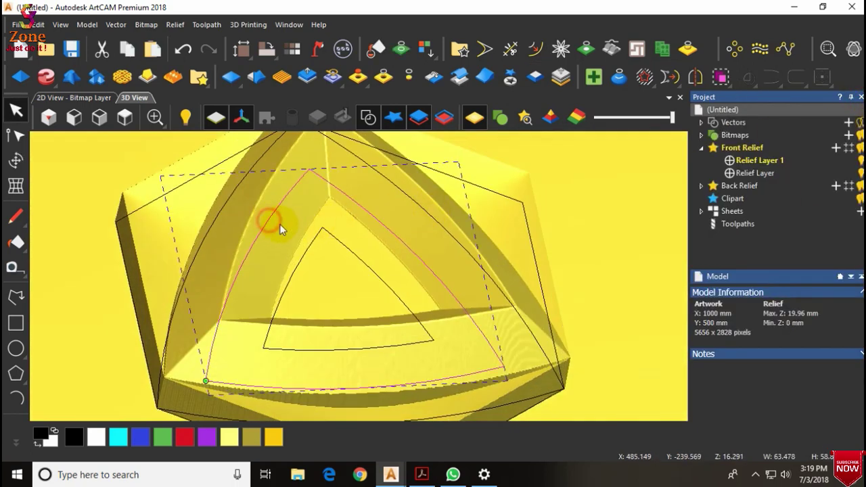
scroll(209, 194, down, 3)
click(22, 77)
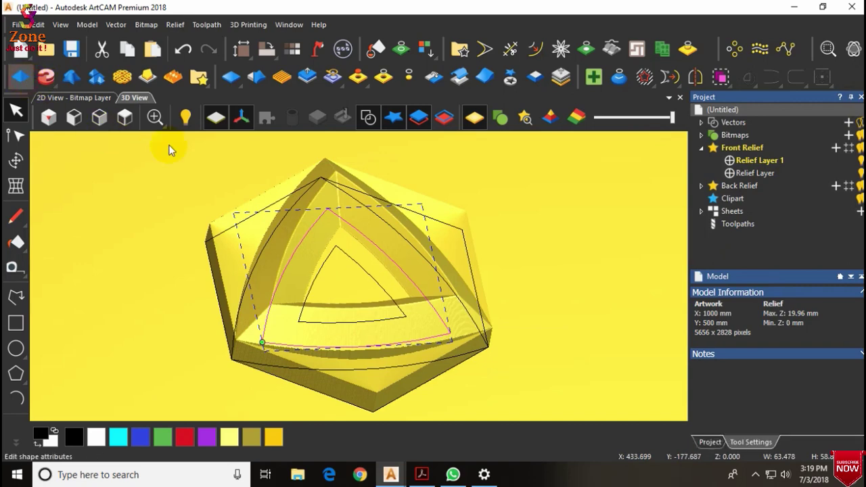
scroll(766, 286, down, 5)
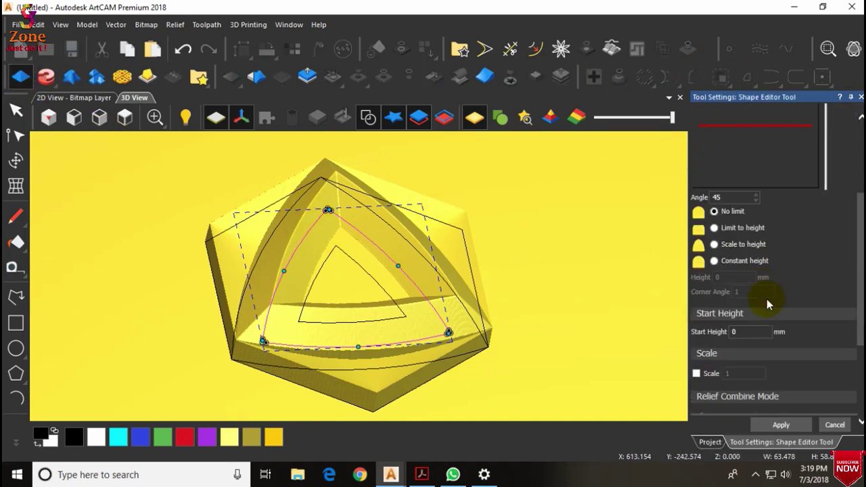
scroll(744, 298, up, 1)
scroll(724, 257, up, 5)
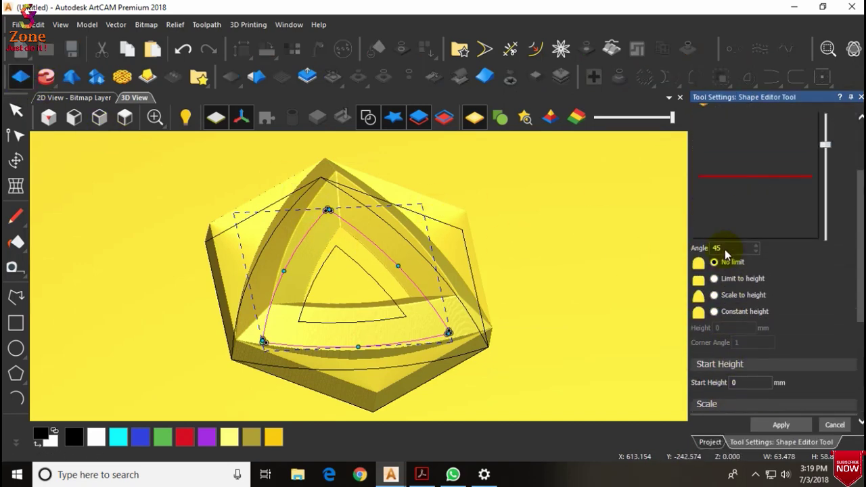
click(723, 164)
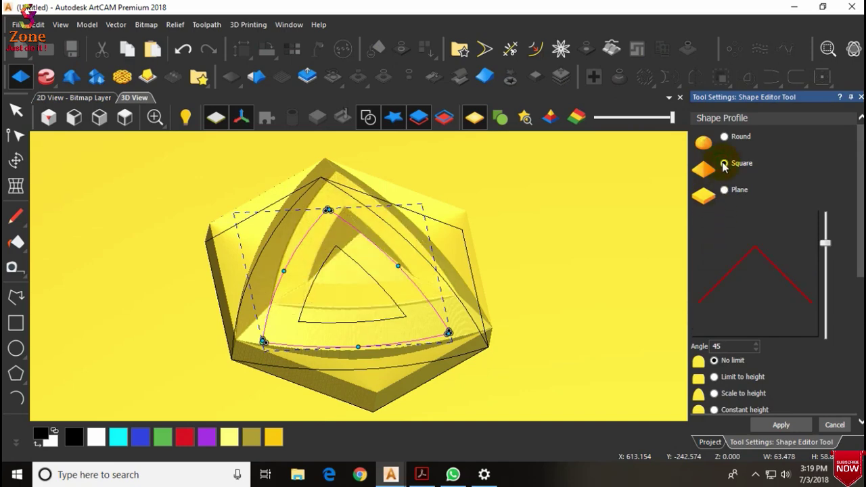
Step: Set the shape's start height to 19 mm and its relief combine mode to Merge High
scroll(810, 292, down, 5)
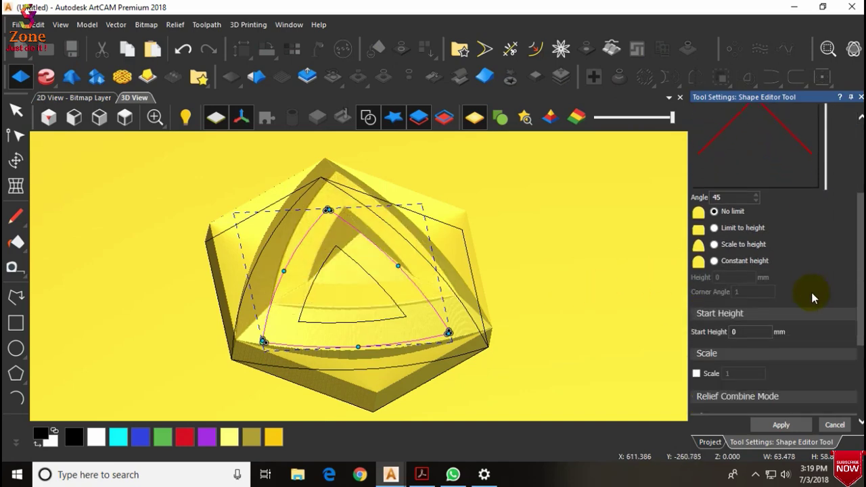
scroll(805, 307, up, 2)
scroll(806, 312, down, 3)
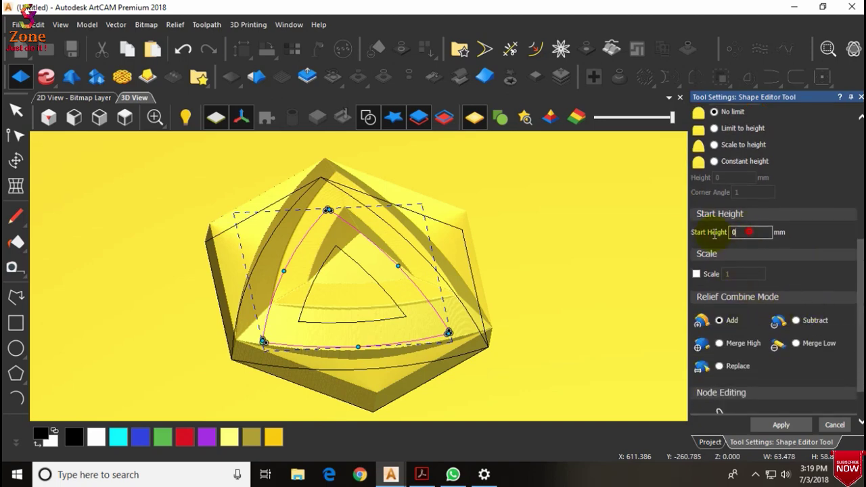
text(19)
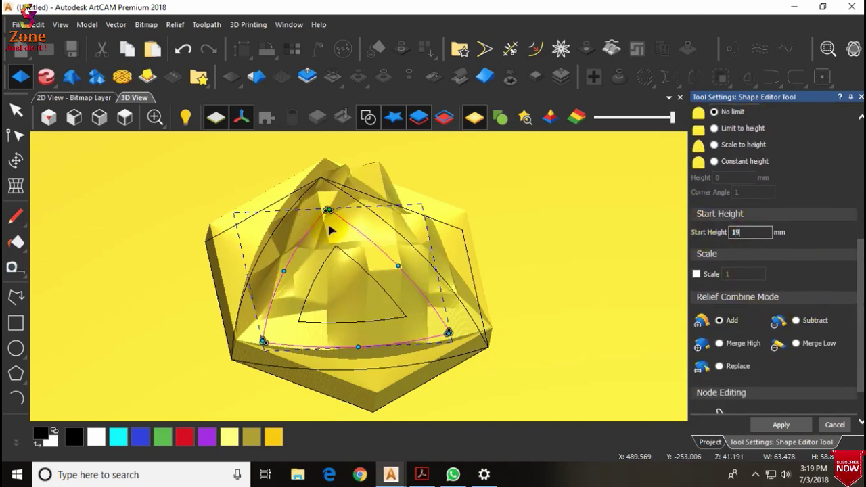
click(719, 343)
Step: Raise the shape's start height to 19.5 mm and set its profile angle to -35 degrees
scroll(297, 298, up, 4)
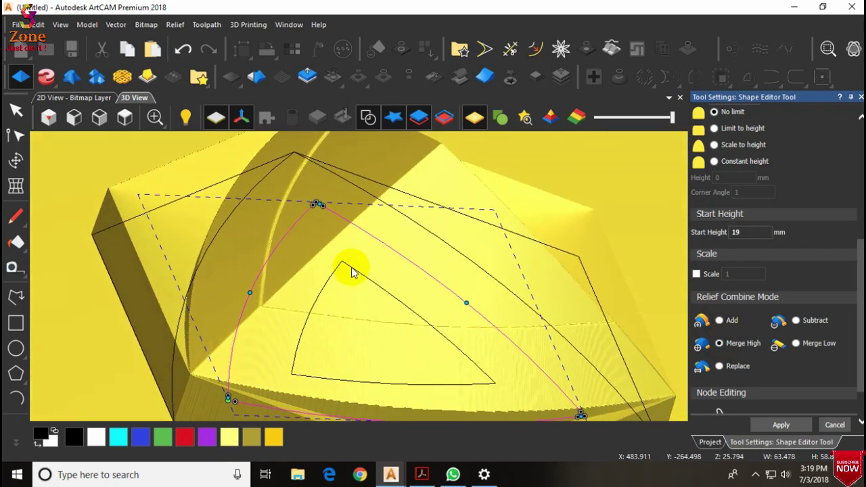
click(753, 231)
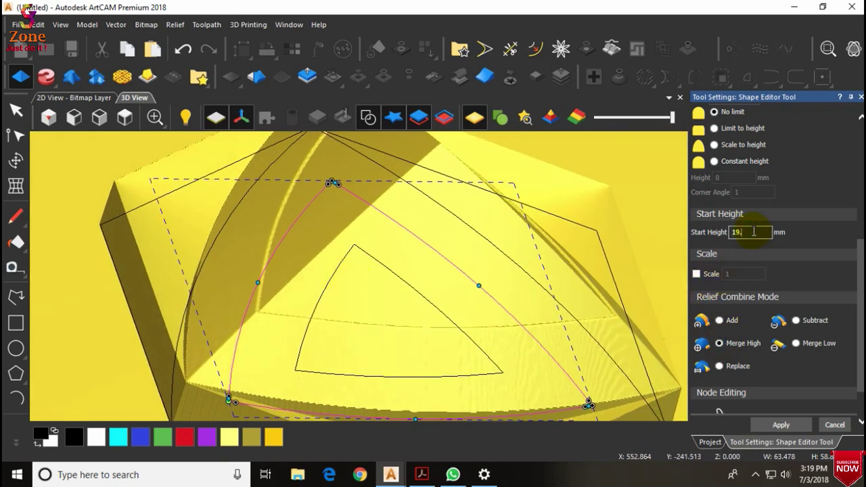
key(Return)
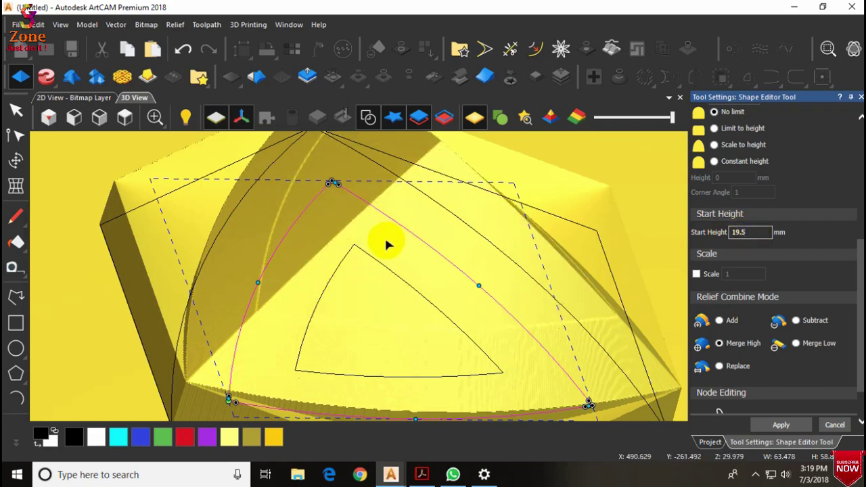
drag(385, 243, 321, 304)
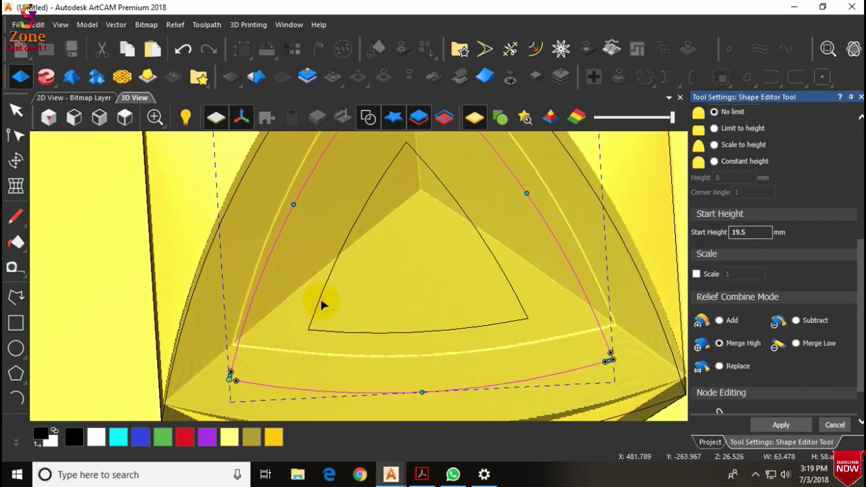
scroll(777, 255, up, 3)
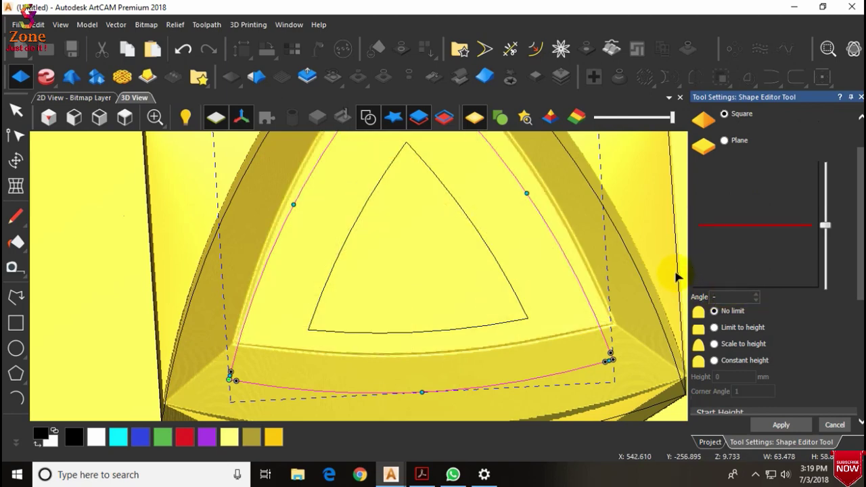
text(35)
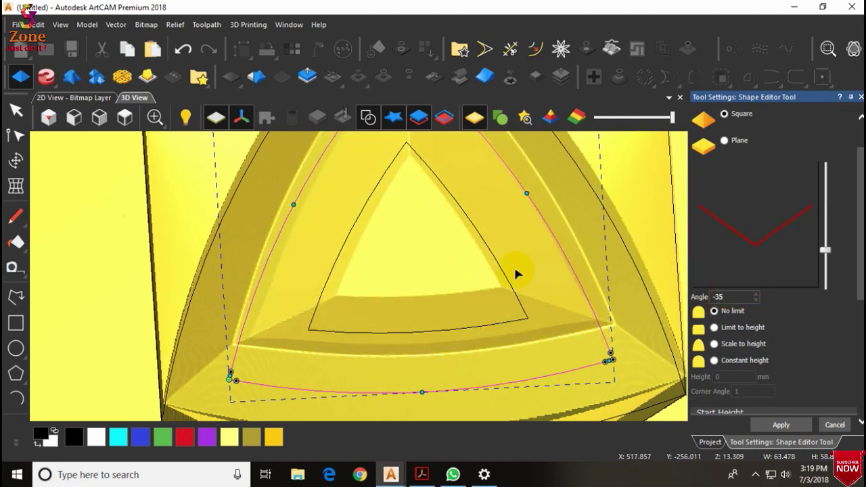
Step: Switch the square shape from no limit to Scale to height with a height of 19.5 mm
scroll(433, 269, down, 1)
scroll(432, 269, up, 1)
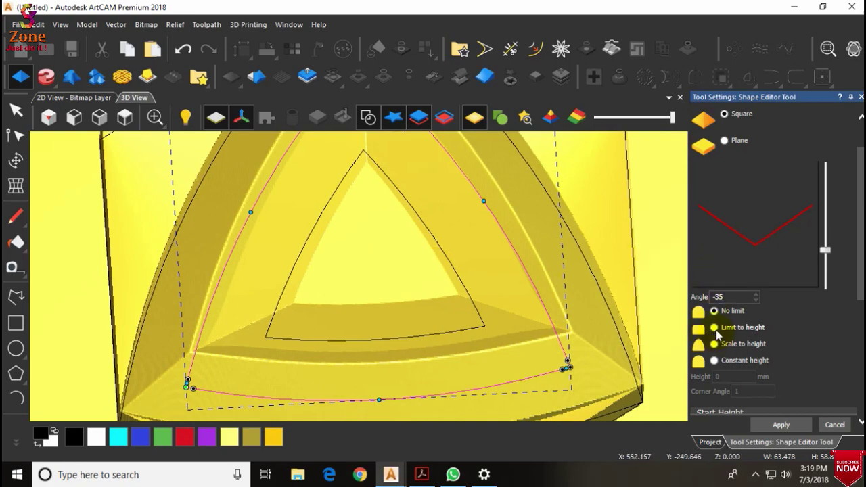
click(713, 344)
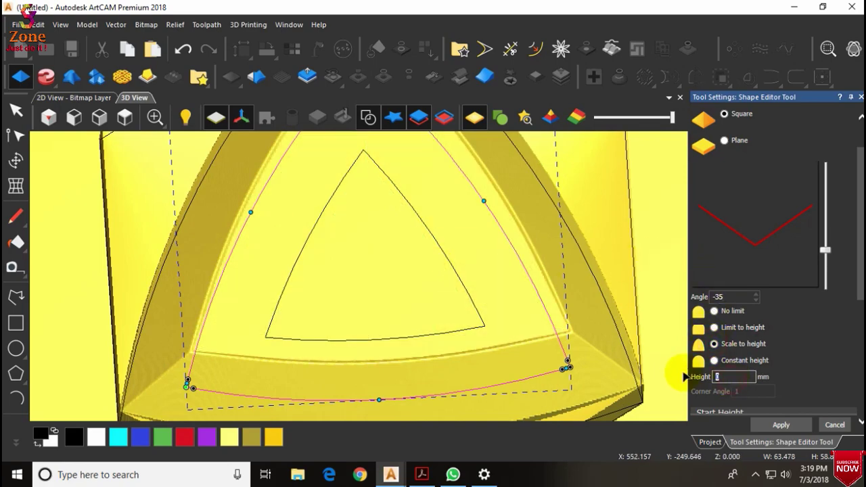
drag(449, 318, 390, 257)
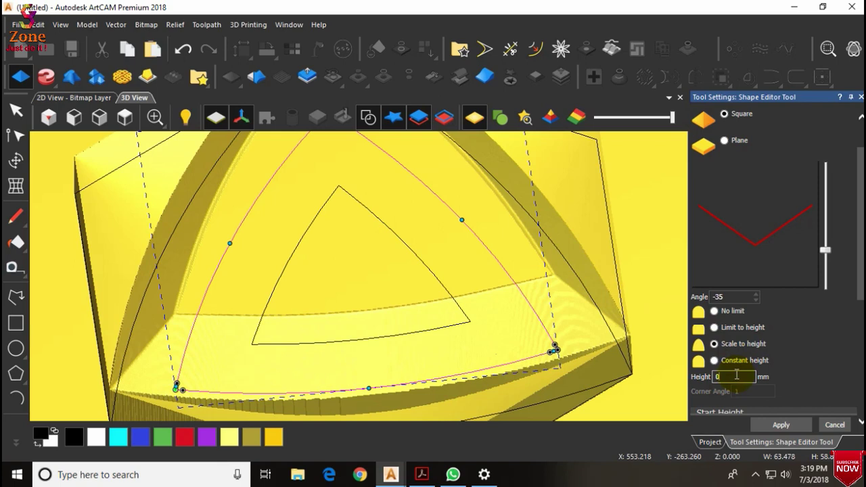
text(19.)
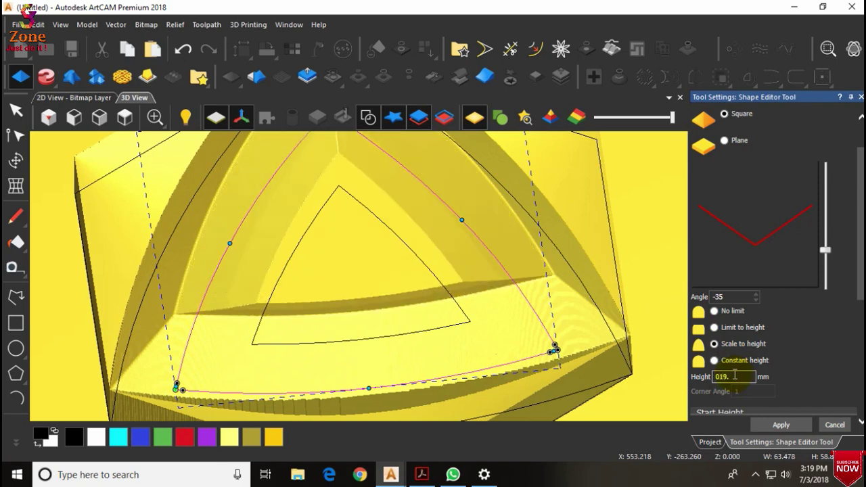
text(5)
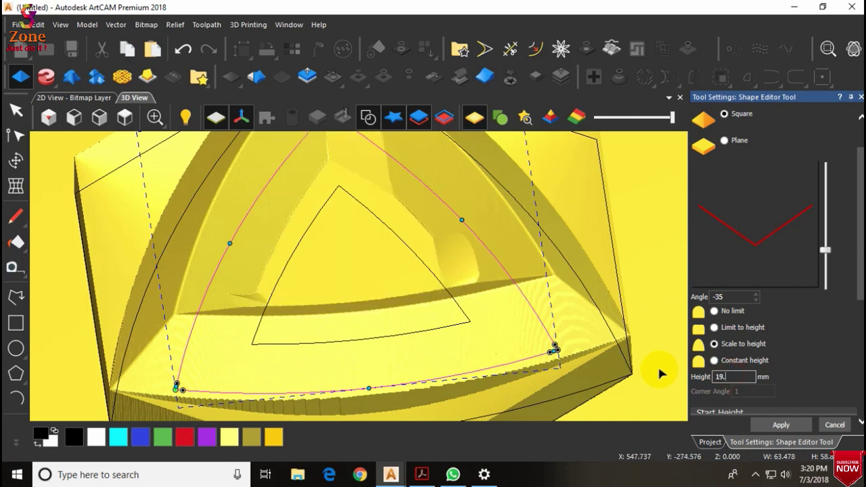
Step: Try a scaled height of 12 mm for the shape and inspect the recess from several angles
click(726, 344)
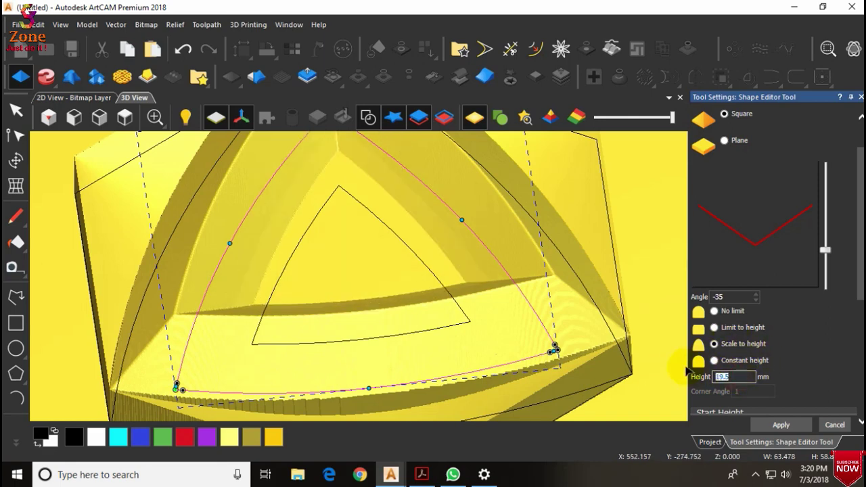
text(12)
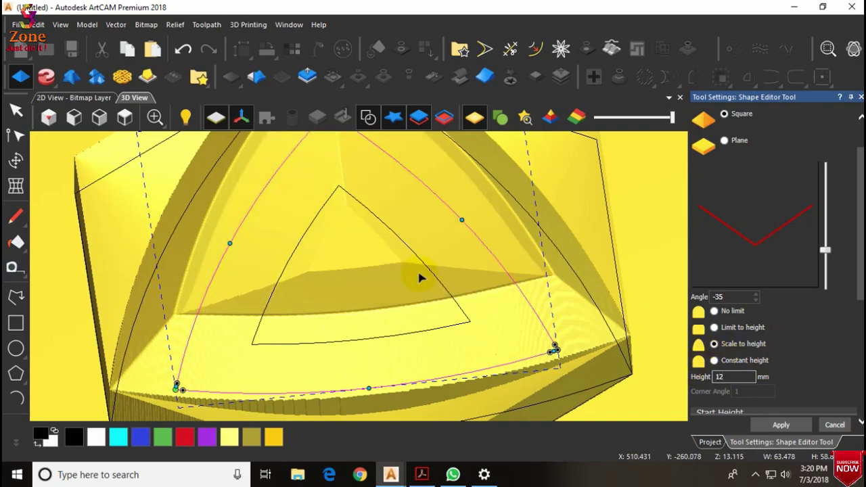
scroll(284, 237, down, 2)
scroll(315, 223, up, 5)
scroll(316, 224, down, 3)
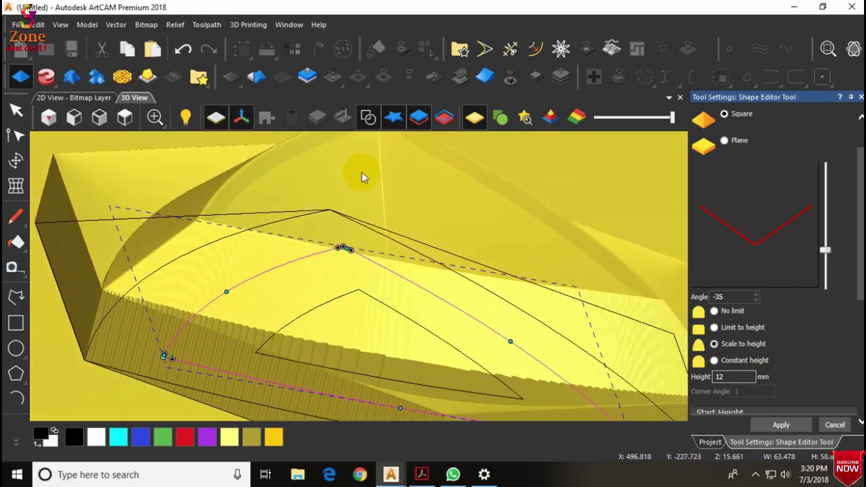
scroll(359, 165, up, 4)
scroll(297, 236, up, 1)
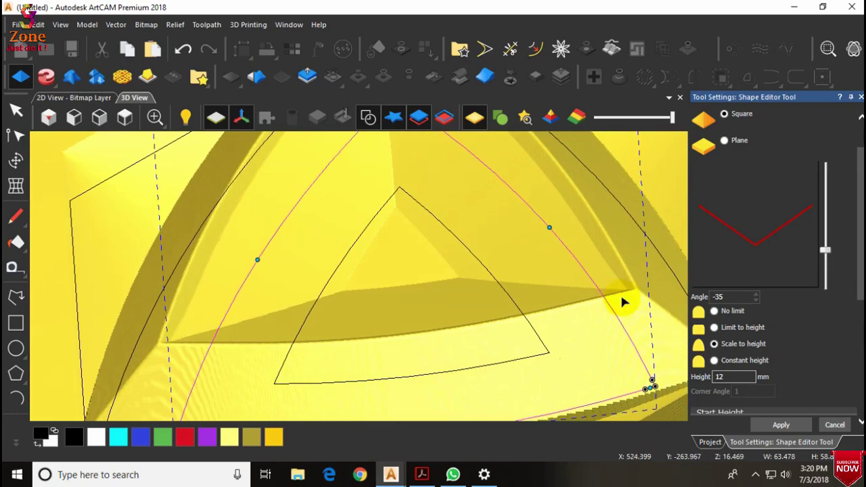
Step: Set the scaled height of the middle triangle's shape to 10 mm
double_click(734, 376)
text(10)
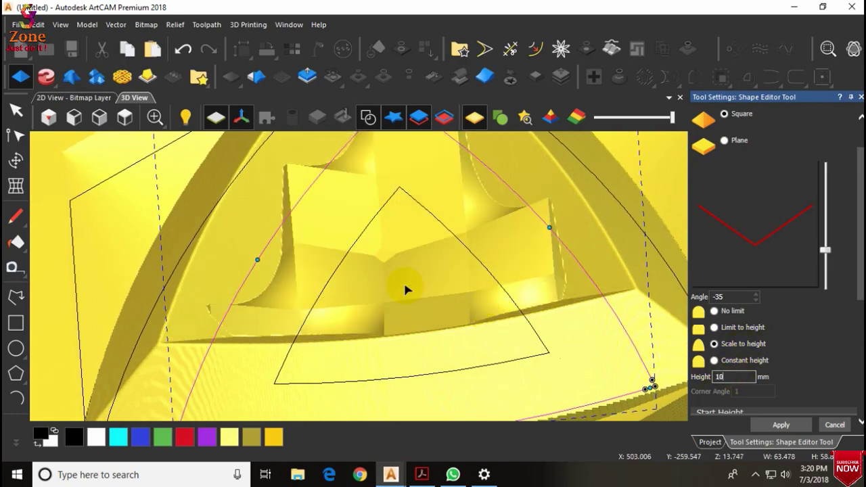
Step: Examine how the recess meets the raised rim at the middle triangle's top and lower-left corners, including straight from above
scroll(385, 280, down, 3)
scroll(385, 281, up, 5)
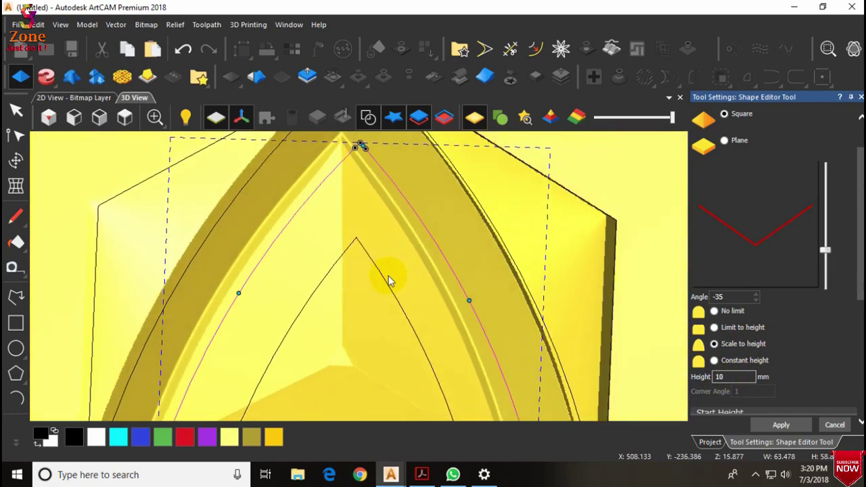
scroll(405, 242, down, 4)
scroll(357, 211, up, 6)
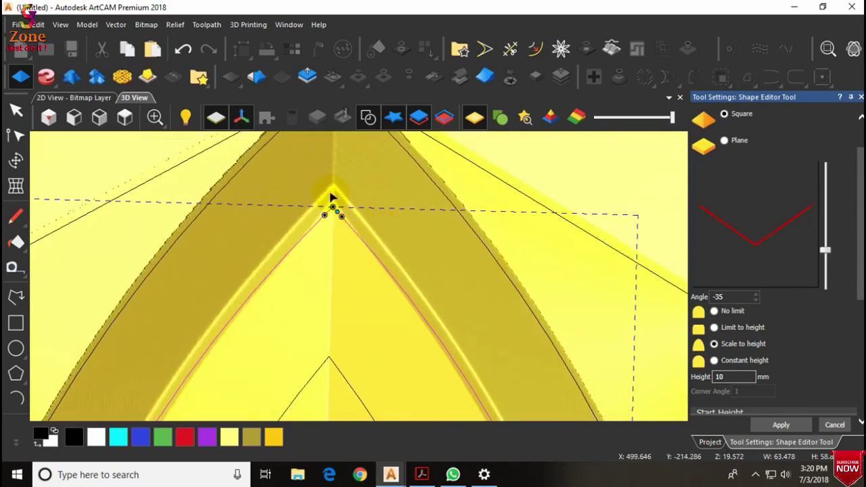
scroll(333, 203, up, 5)
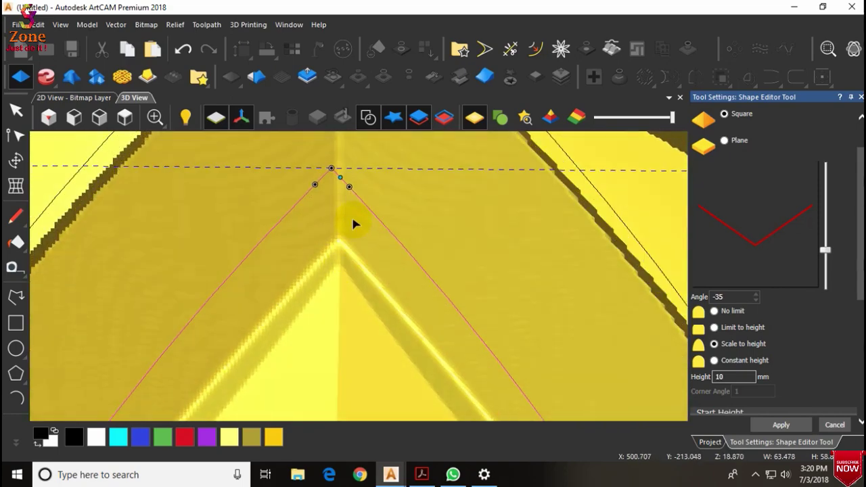
click(125, 118)
scroll(347, 281, up, 4)
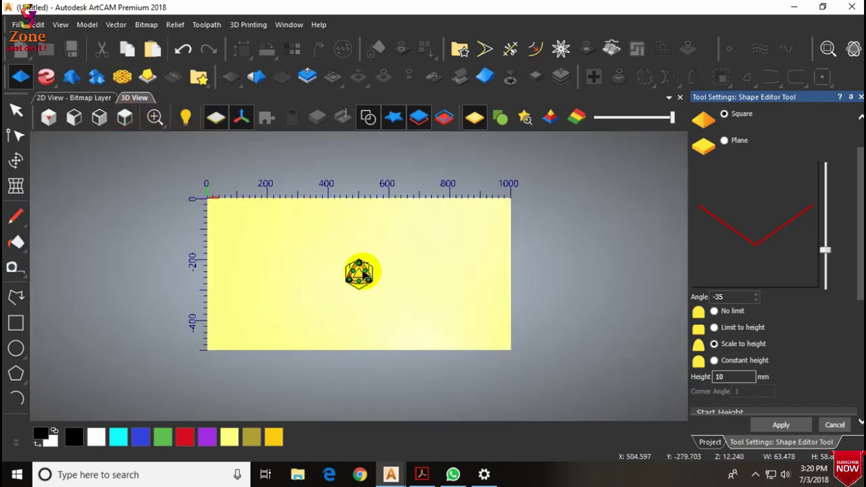
scroll(328, 278, up, 6)
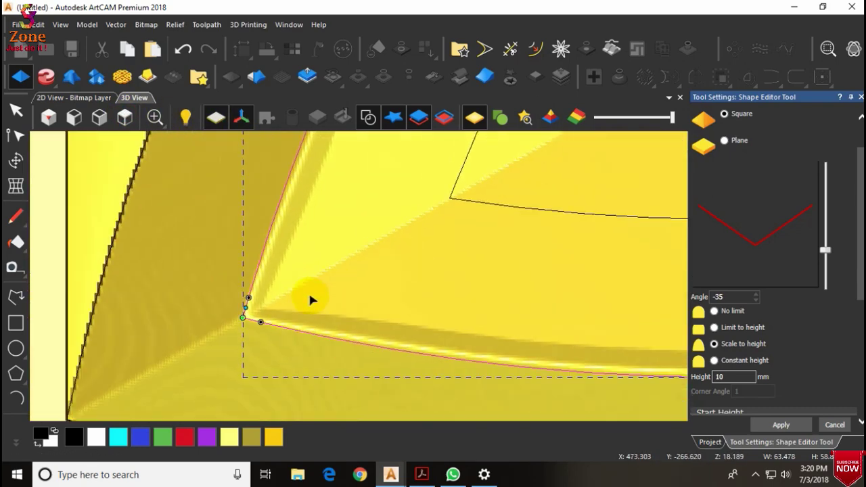
Step: Try a start height of 20 mm for the middle triangle's shape and inspect its lower-left corner
scroll(788, 344, down, 3)
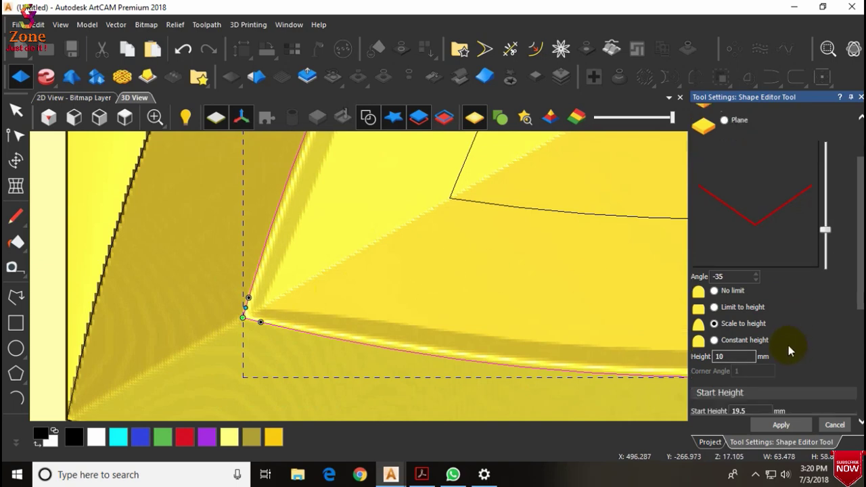
text(2)
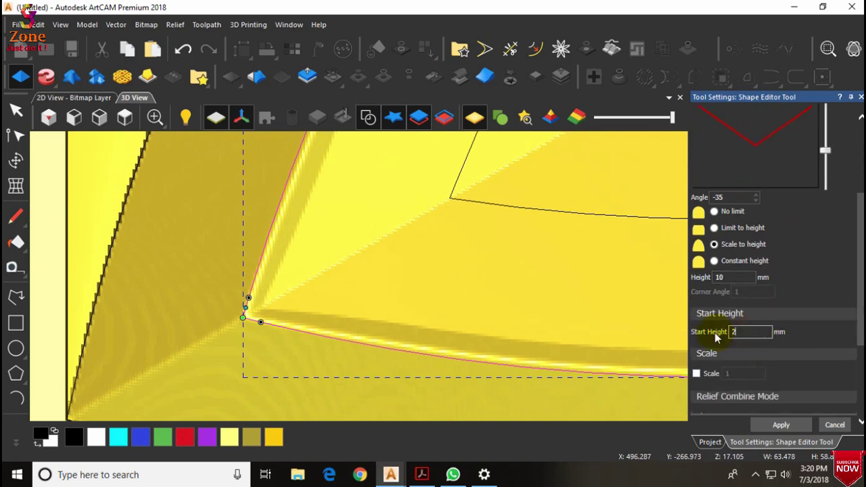
text(0)
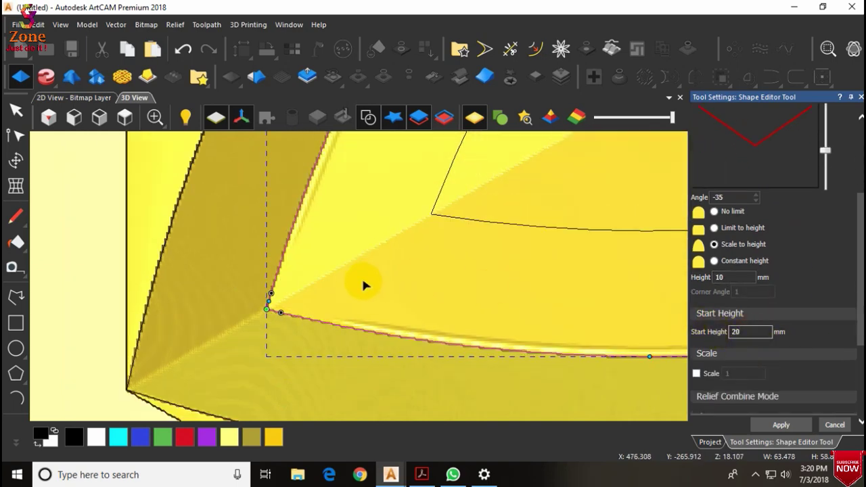
scroll(364, 302, up, 4)
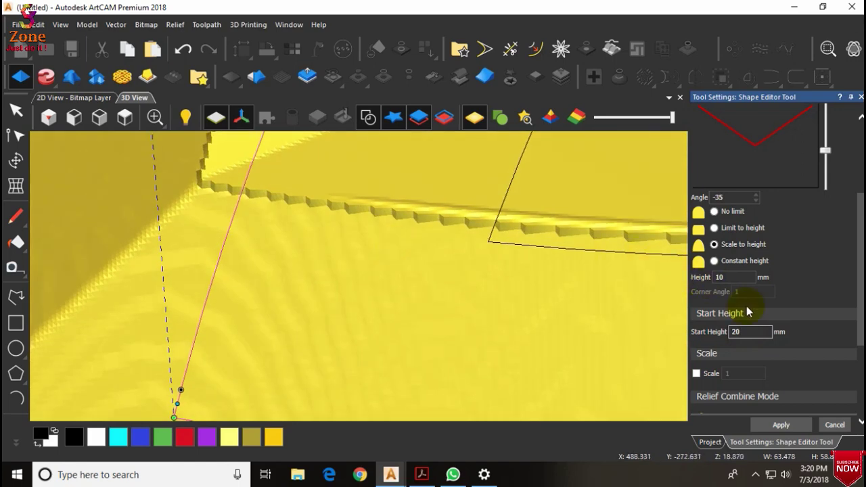
Step: Set the shape's start height to 19.8 mm after trying 19.7 mm and checking the recess edge
text(19.7)
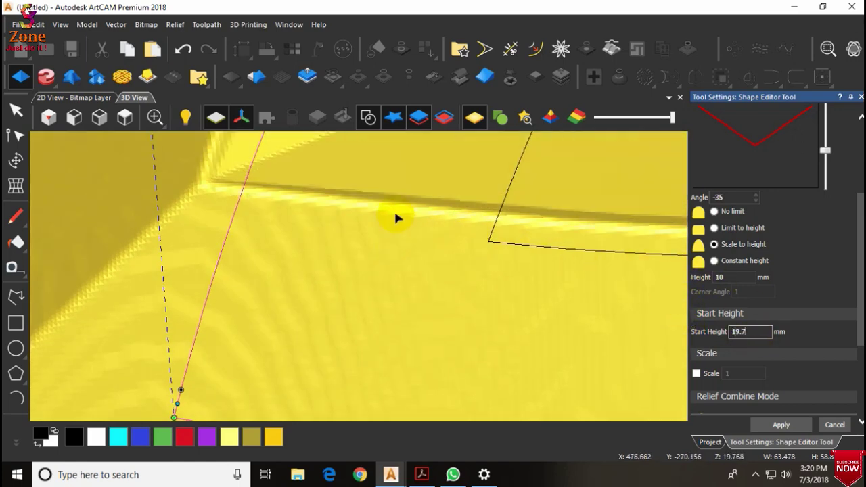
scroll(396, 215, down, 3)
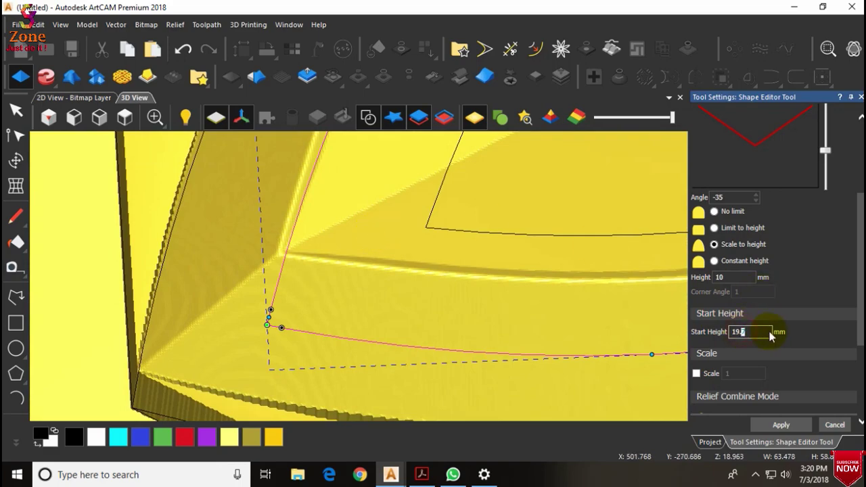
key(BackSpace)
text(8)
scroll(359, 257, up, 3)
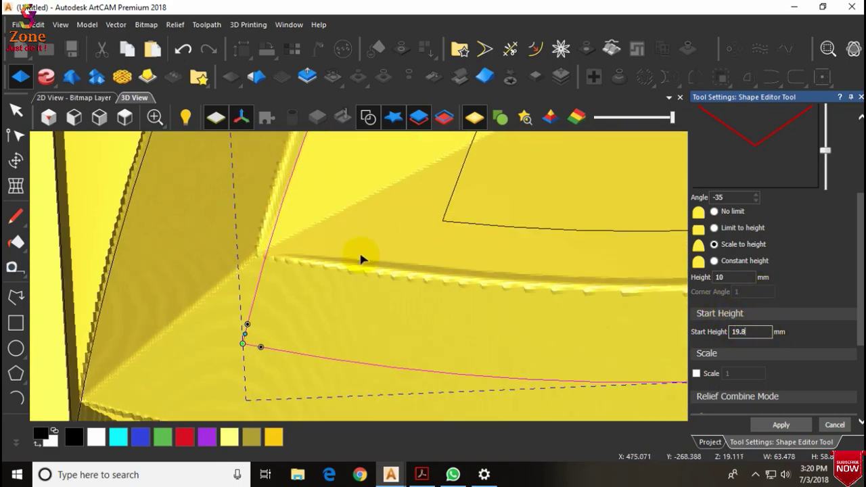
Step: Set the middle triangle's scaled height to 8 mm, apply the shape and close its settings
scroll(429, 220, down, 5)
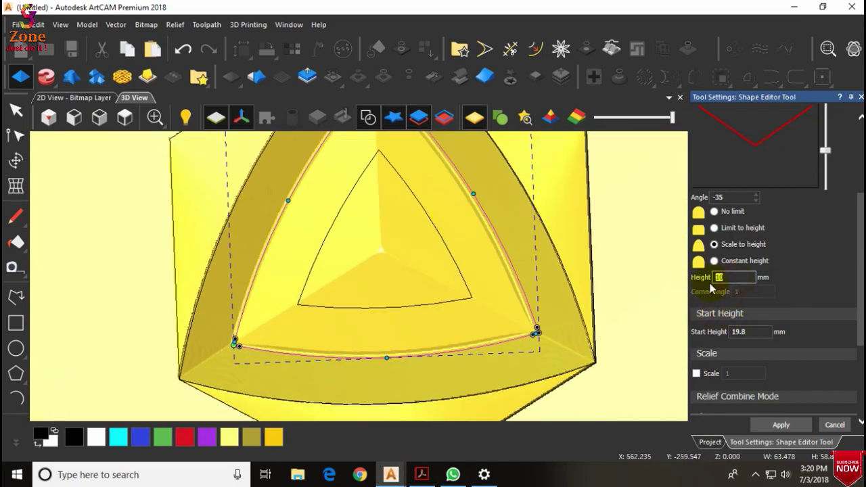
text(8)
mouse_move(395, 268)
mouse_down()
mouse_move(373, 276)
mouse_move(410, 179)
mouse_move(387, 216)
mouse_move(389, 257)
mouse_up()
click(781, 424)
click(834, 424)
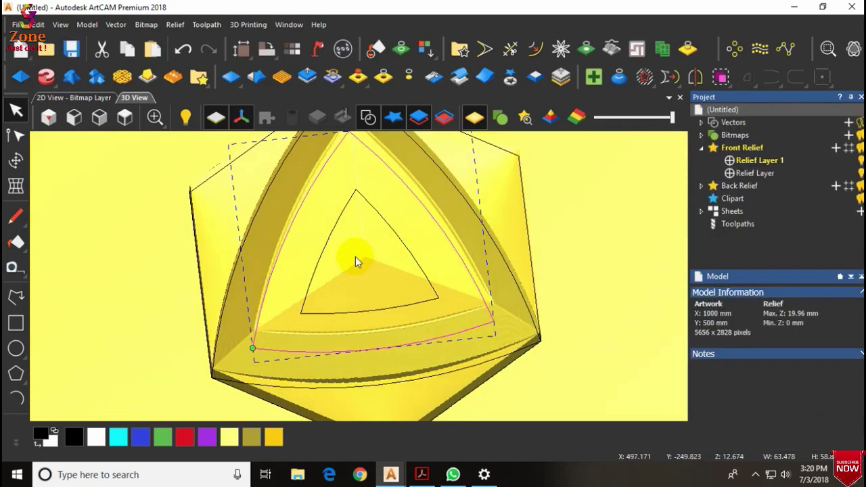
Step: Hide the vectors and examine the tile's rim and recess from above and at an angle
click(125, 118)
scroll(353, 265, up, 5)
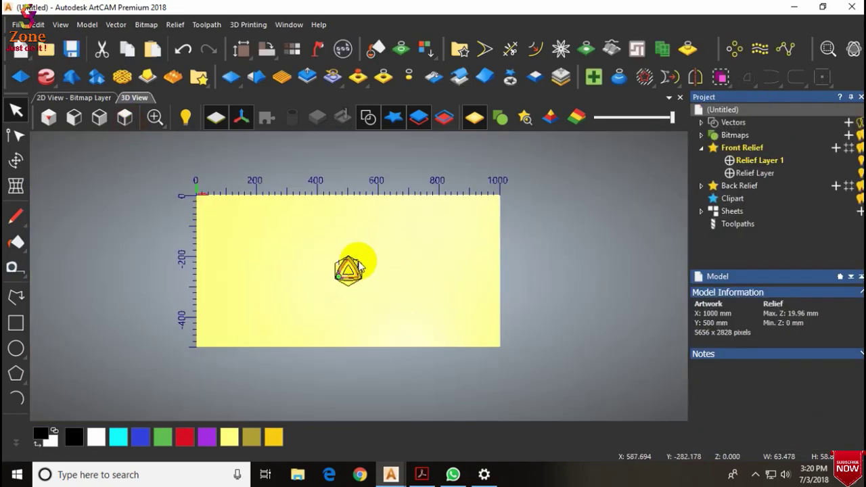
drag(284, 226, 378, 139)
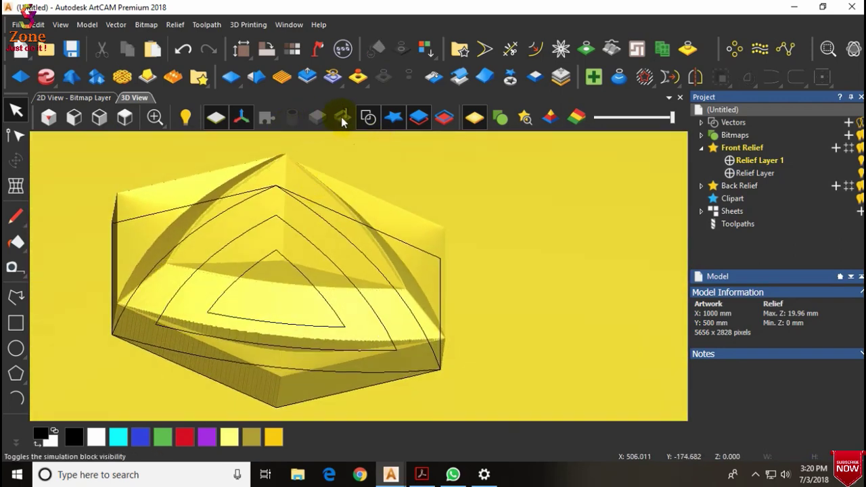
click(367, 118)
scroll(300, 245, down, 3)
drag(300, 245, 346, 152)
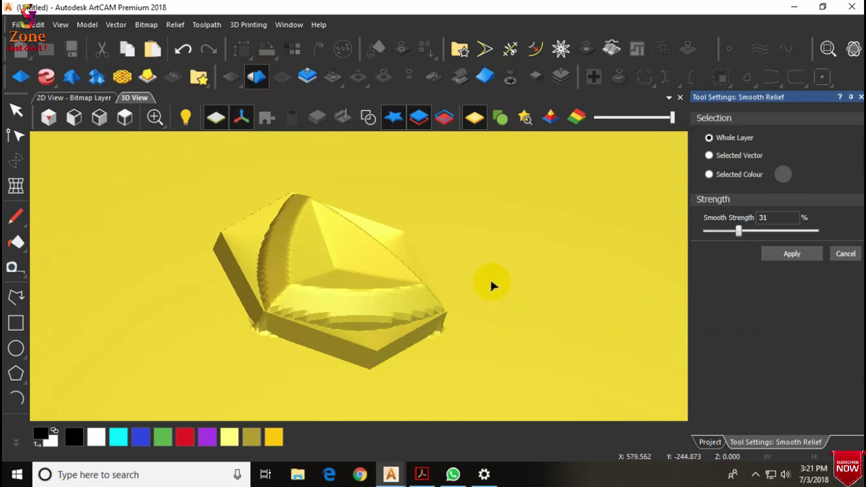
Step: Smooth the whole relief layer at 60% strength, close the smoothing settings and check the tile's edges
drag(305, 281, 334, 311)
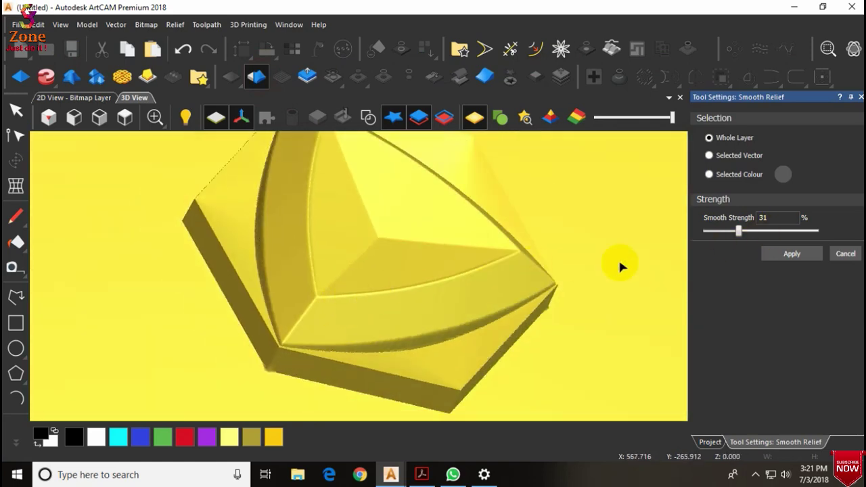
click(773, 231)
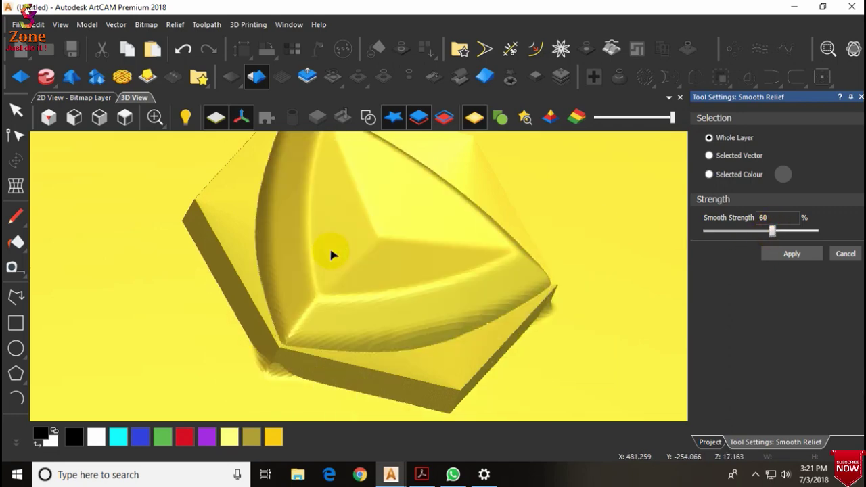
drag(330, 251, 466, 333)
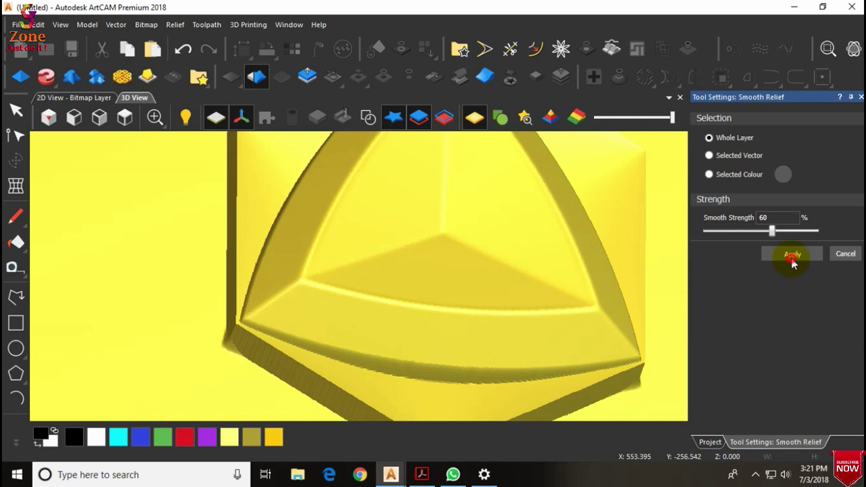
click(792, 255)
click(845, 254)
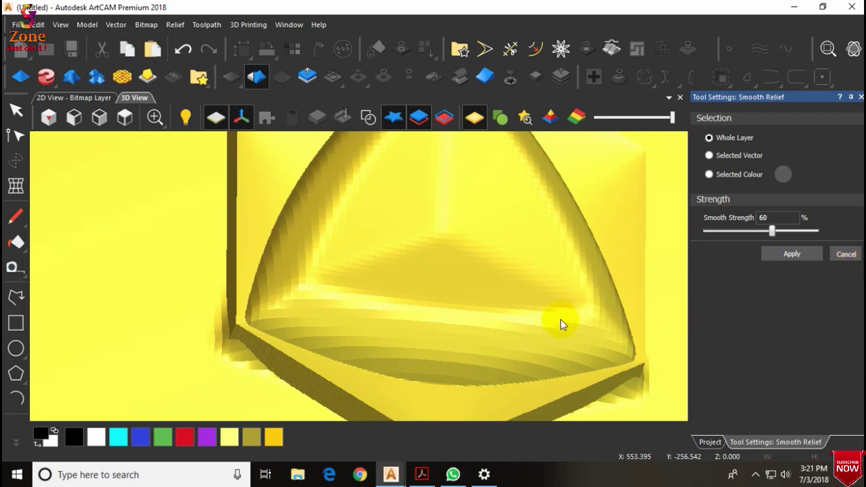
drag(560, 323, 434, 292)
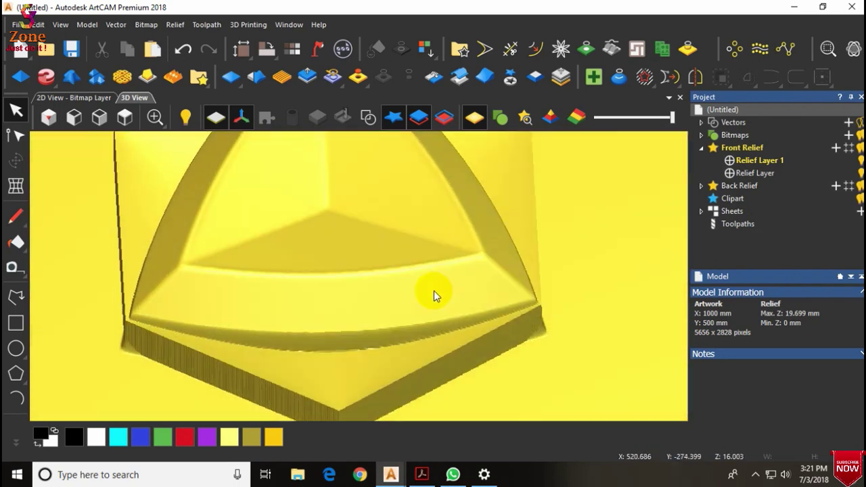
scroll(433, 293, down, 3)
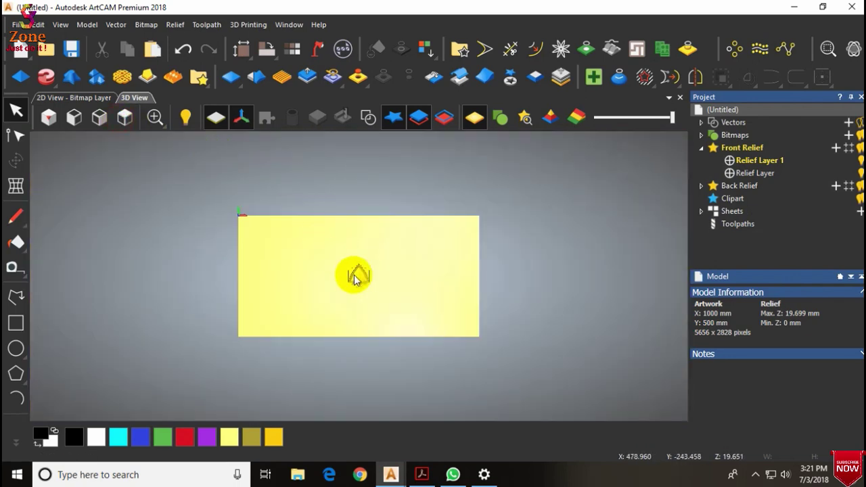
Step: Show the vectors, zero the relief outside the hexagon outline, and hide the vectors again to check the tile
scroll(353, 274, up, 5)
click(366, 122)
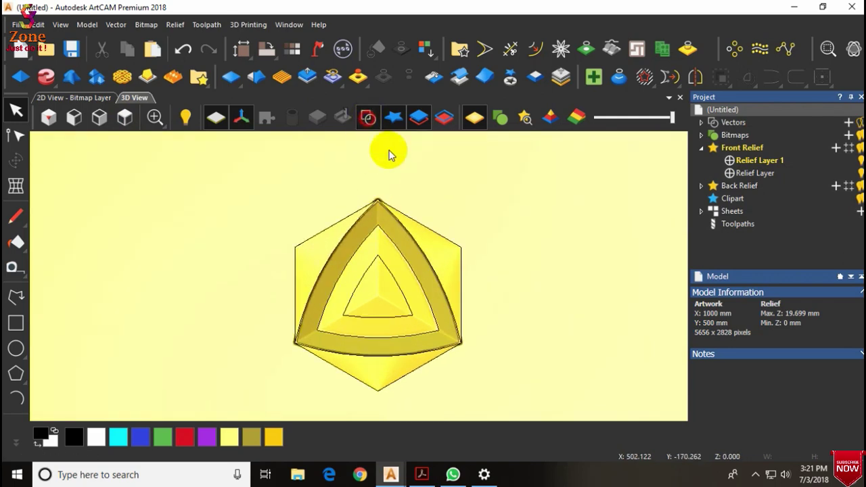
click(404, 211)
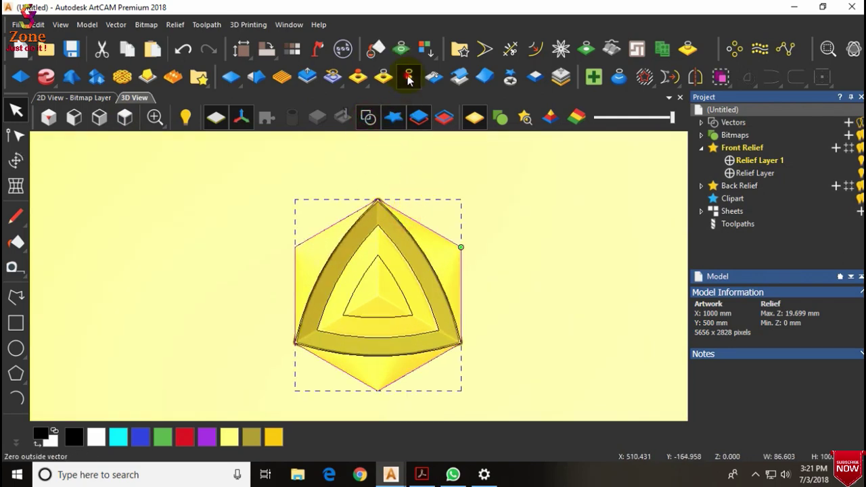
scroll(361, 315, up, 3)
drag(361, 315, 151, 175)
click(125, 118)
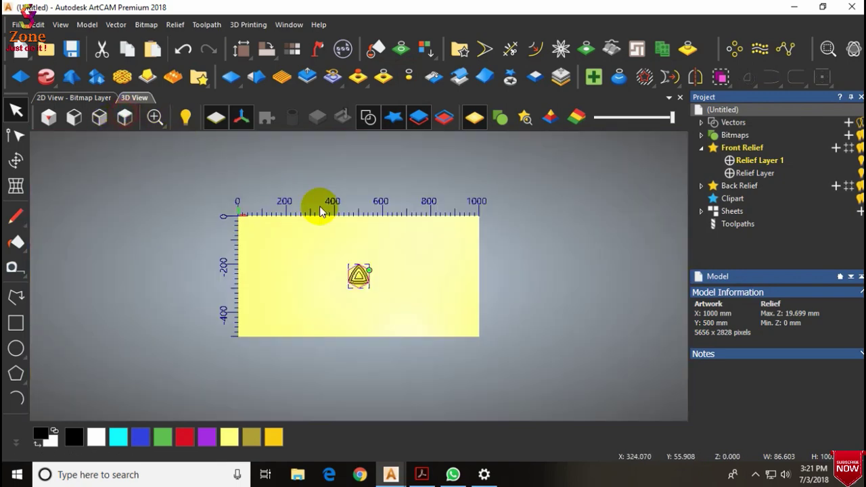
scroll(361, 277, up, 3)
drag(363, 284, 728, 188)
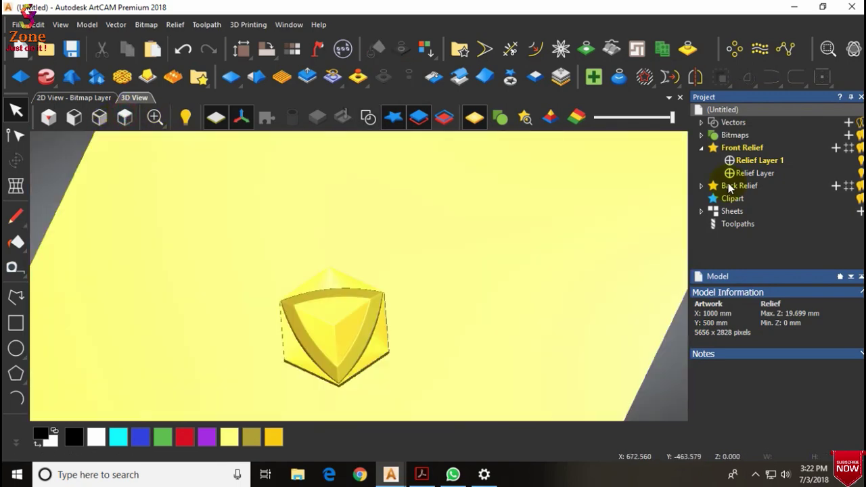
Step: Merge Relief Layer and Relief Layer 1 into a single layer and hide both original layers
click(754, 173)
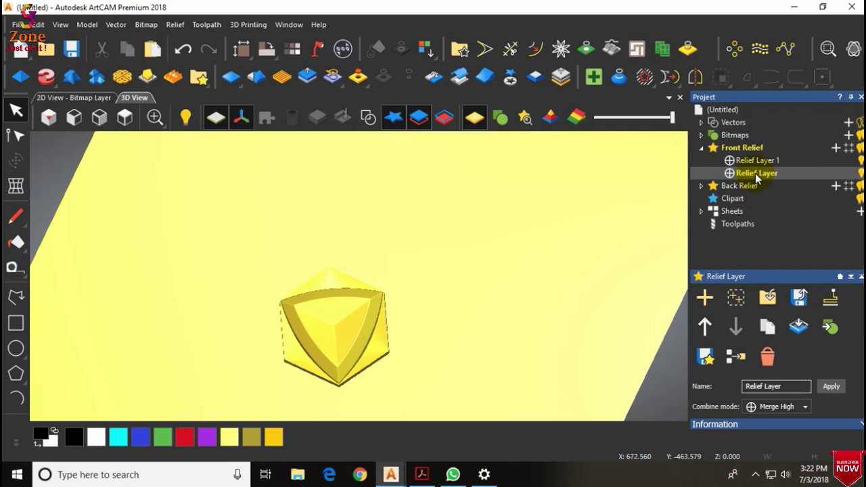
click(766, 161)
right_click(766, 161)
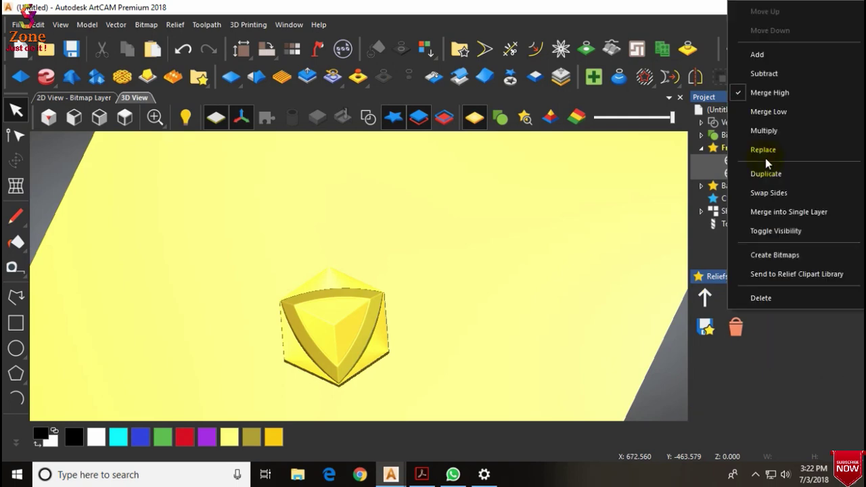
click(795, 211)
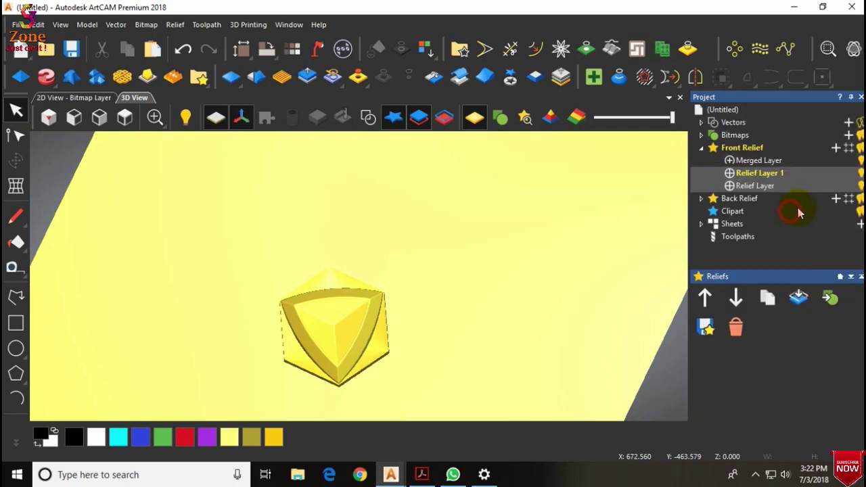
click(858, 171)
drag(294, 318, 410, 315)
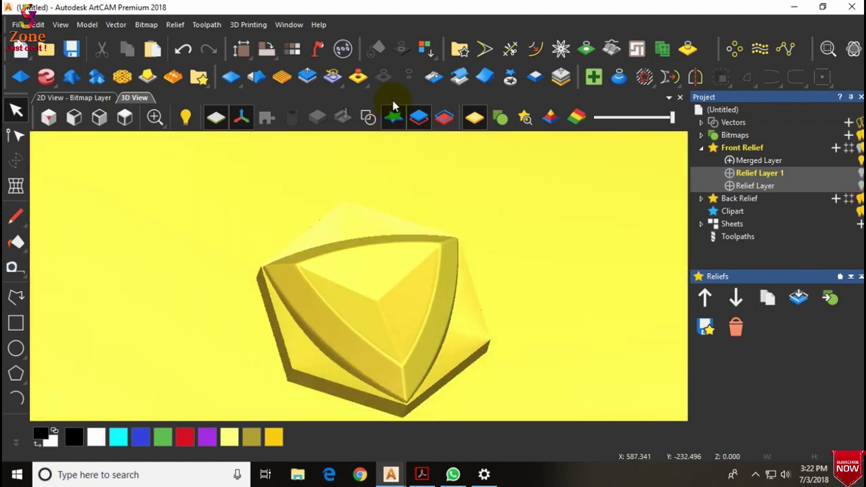
Step: Scale the relief to a height of 15 mm and inspect the tile from a low angle
click(319, 81)
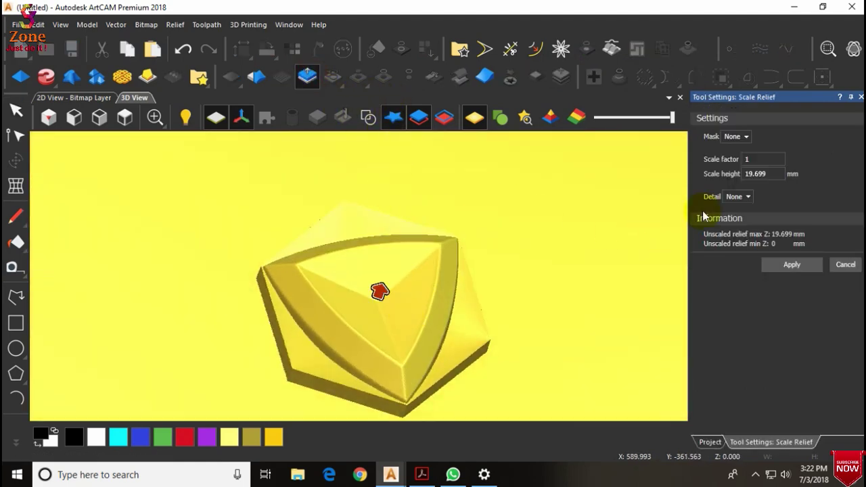
double_click(771, 169)
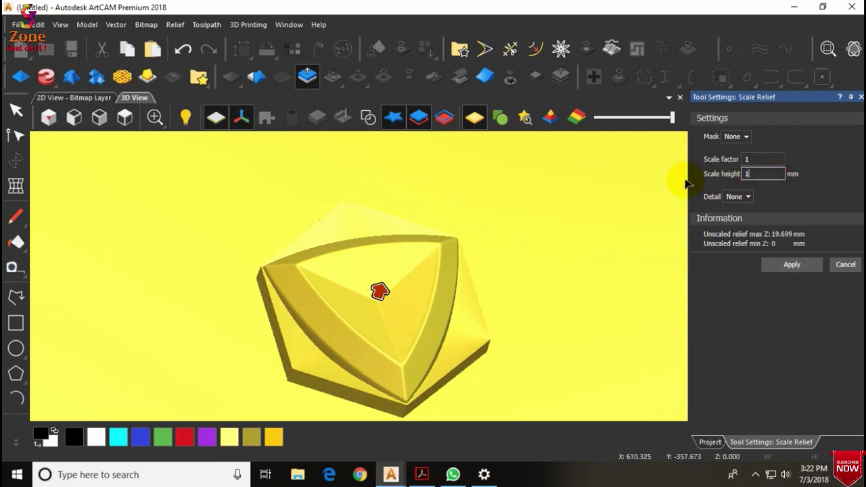
click(791, 265)
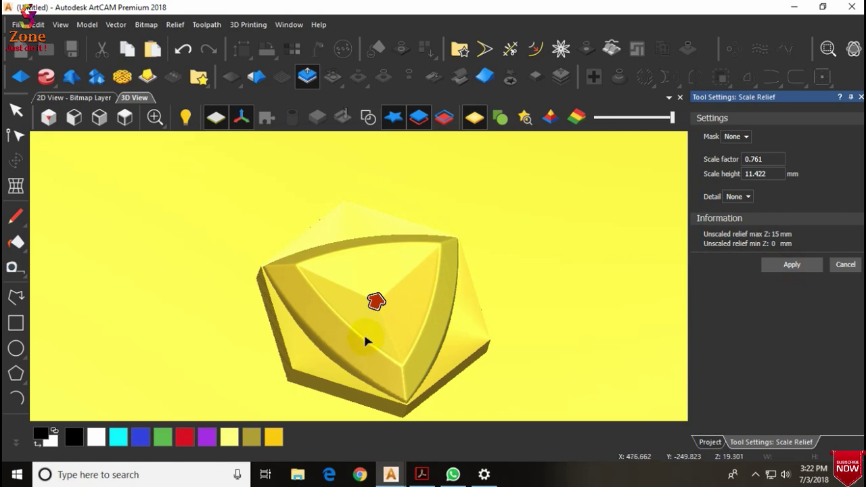
scroll(368, 339, up, 2)
drag(381, 340, 416, 272)
click(844, 266)
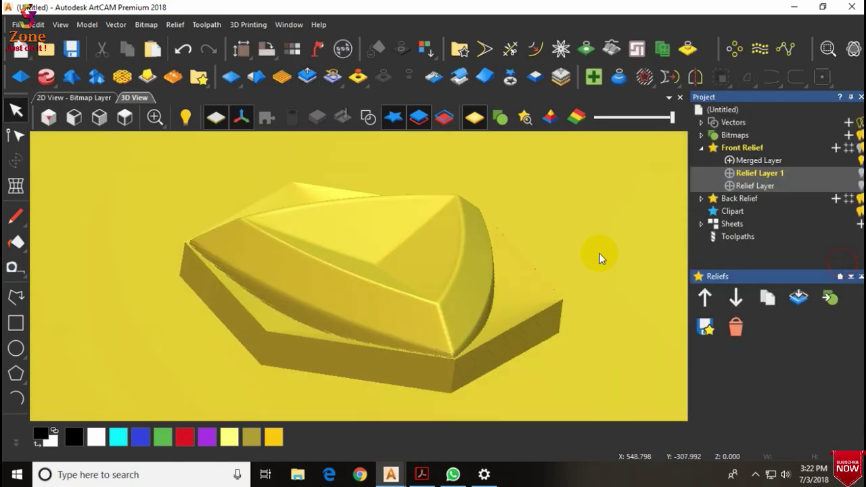
drag(599, 257, 297, 169)
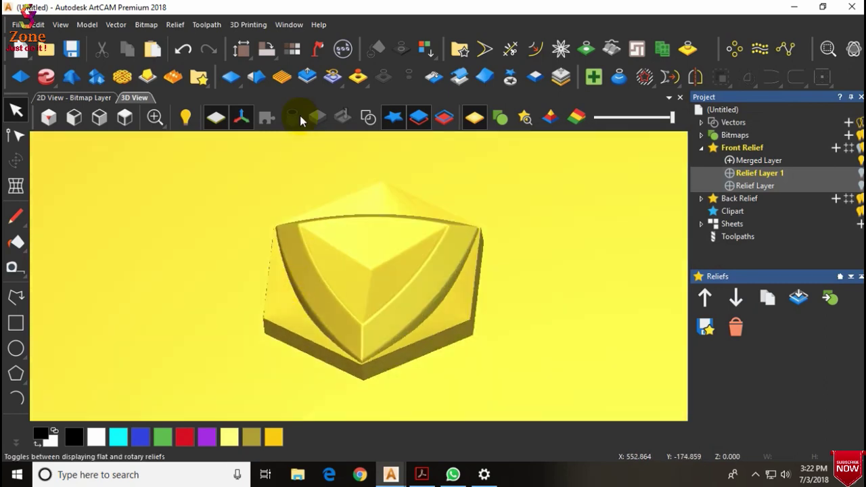
click(307, 76)
click(845, 265)
drag(432, 261, 145, 190)
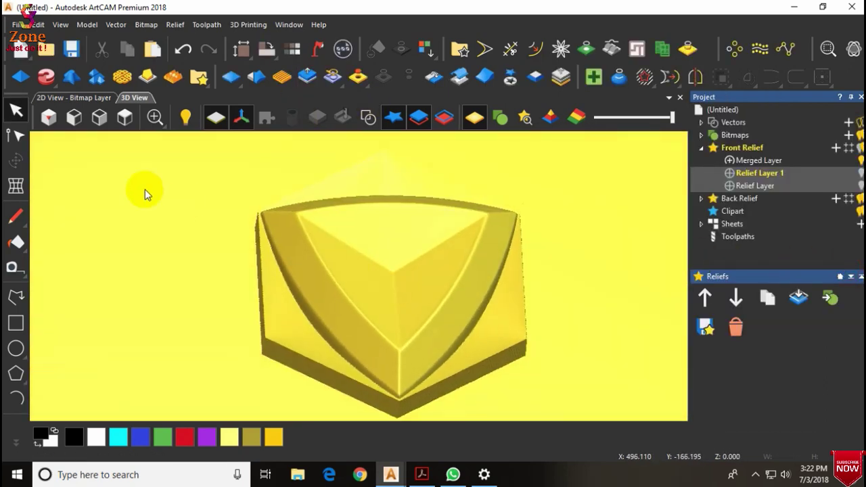
click(125, 118)
scroll(345, 277, up, 4)
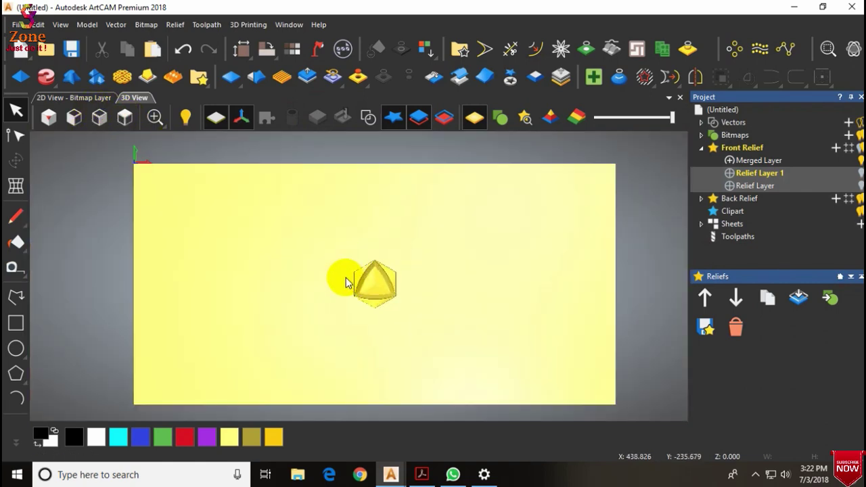
scroll(397, 288, down, 2)
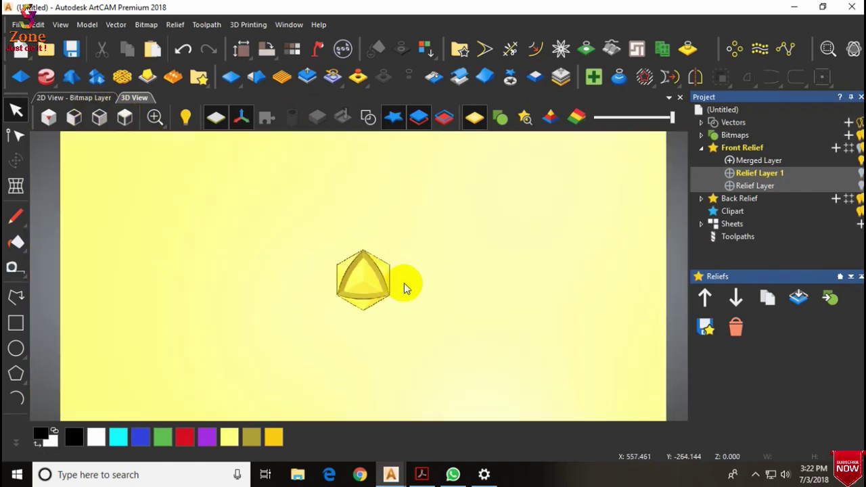
click(510, 87)
click(355, 245)
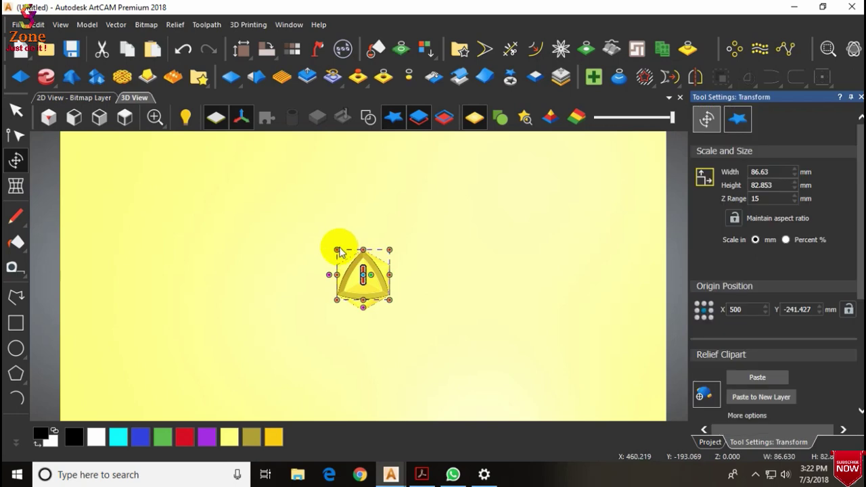
scroll(353, 292, up, 3)
scroll(353, 292, up, 2)
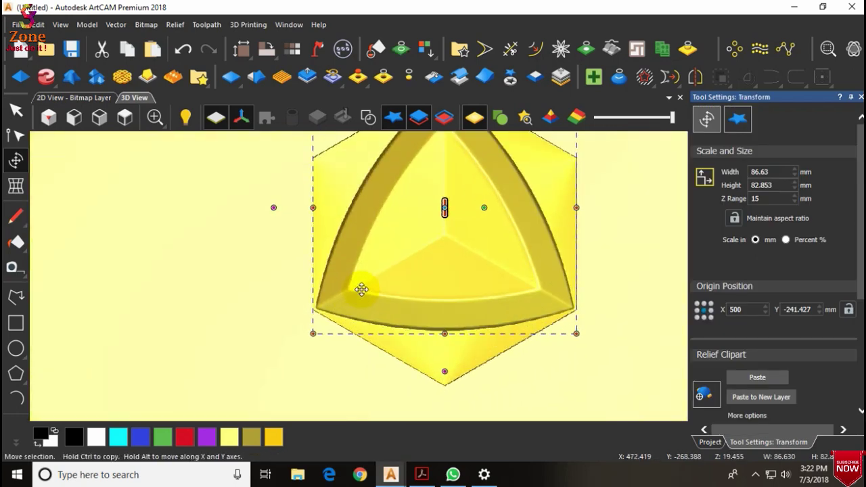
key(Escape)
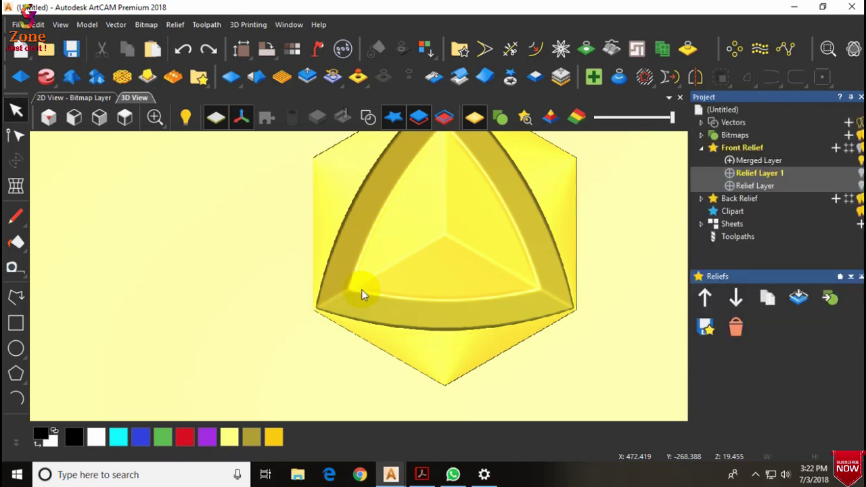
Step: Select the merged layer and scale its relief to a height of 15 mm
click(773, 163)
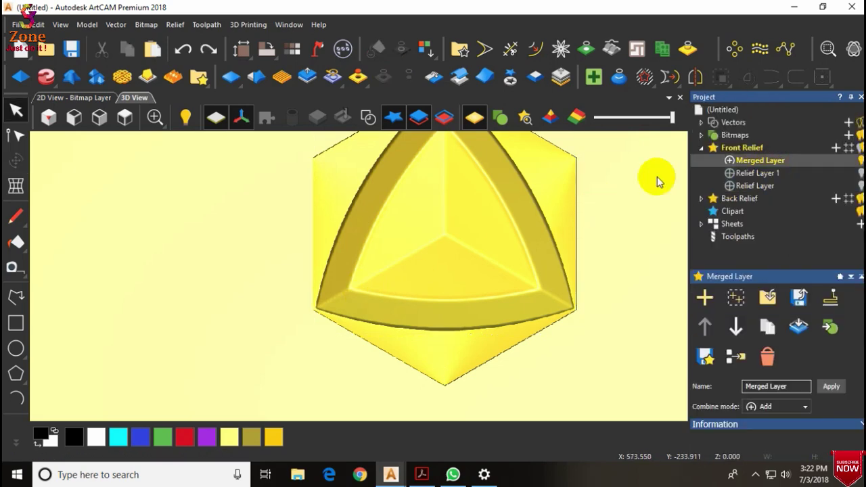
scroll(411, 251, down, 3)
scroll(451, 253, up, 3)
drag(450, 253, 480, 145)
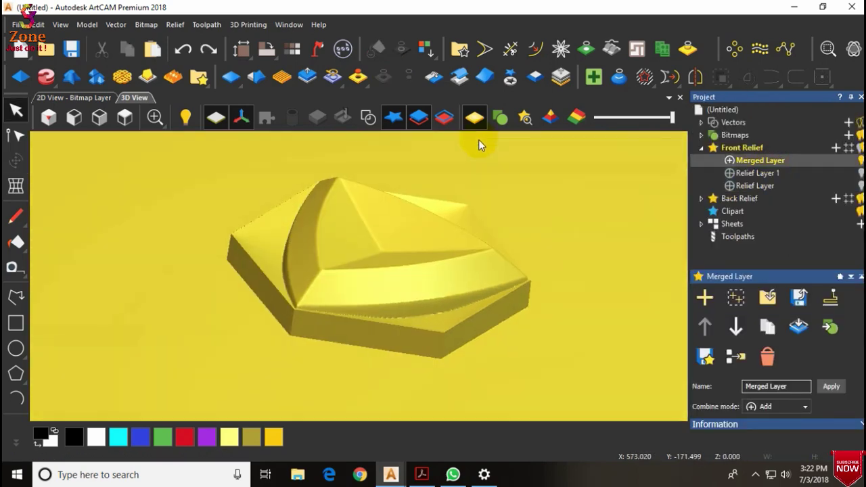
click(308, 77)
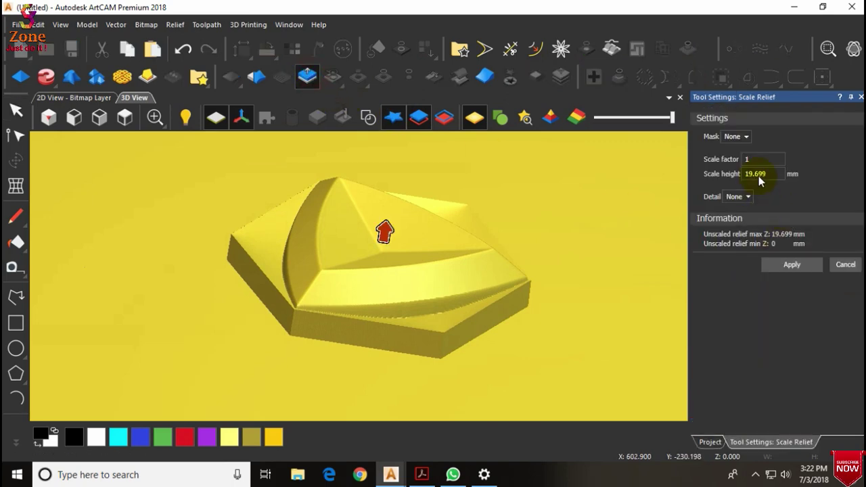
text(15)
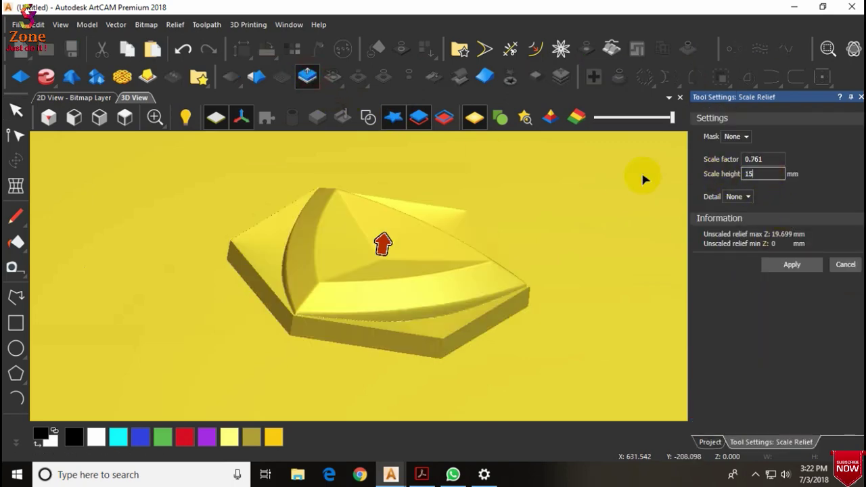
click(785, 267)
click(843, 270)
Step: Make the merged tile relief a transformable selection and show it in the 2D view
scroll(405, 291, up, 5)
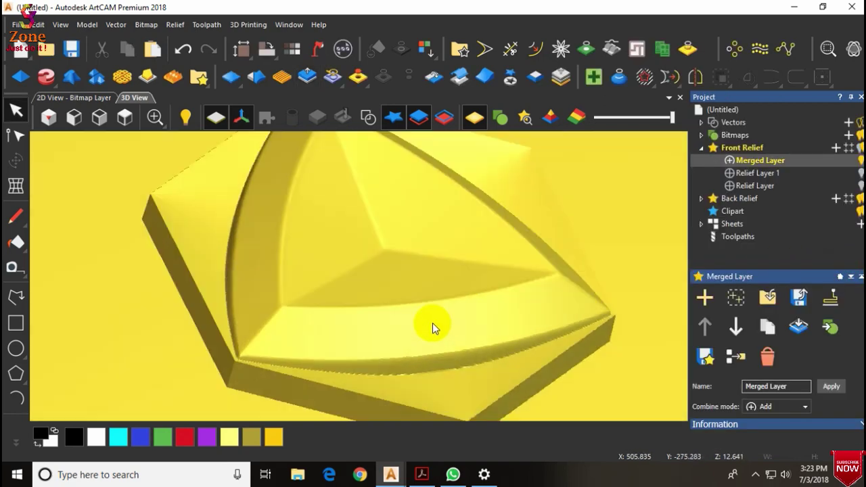
drag(430, 328, 325, 377)
scroll(325, 377, down, 5)
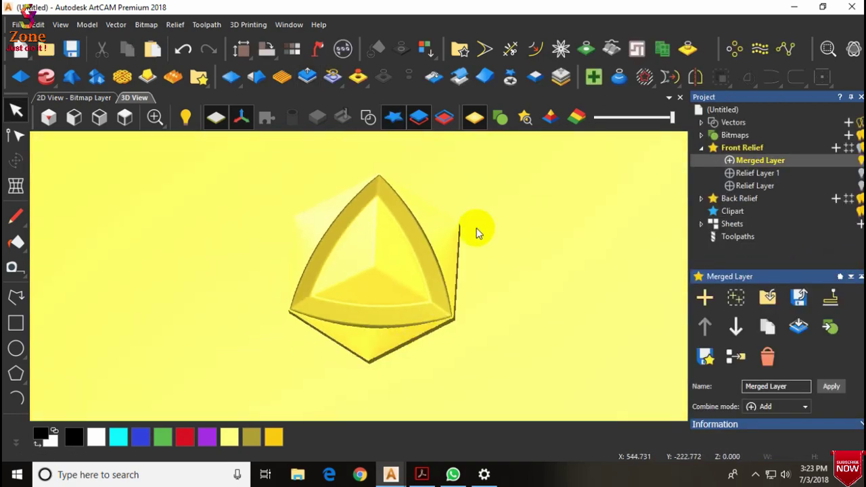
click(516, 78)
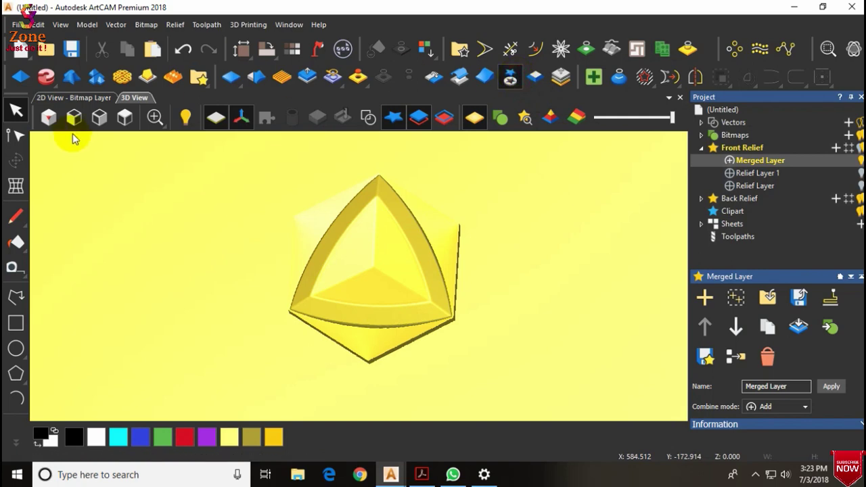
click(126, 118)
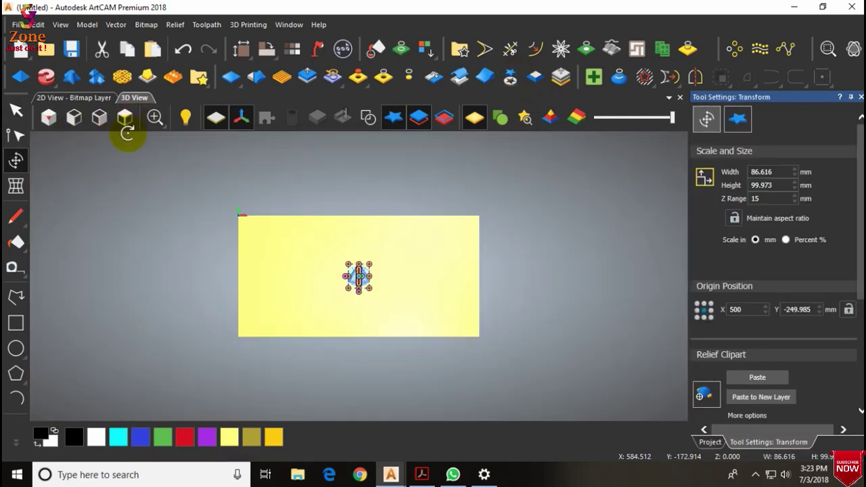
click(71, 98)
scroll(357, 291, down, 2)
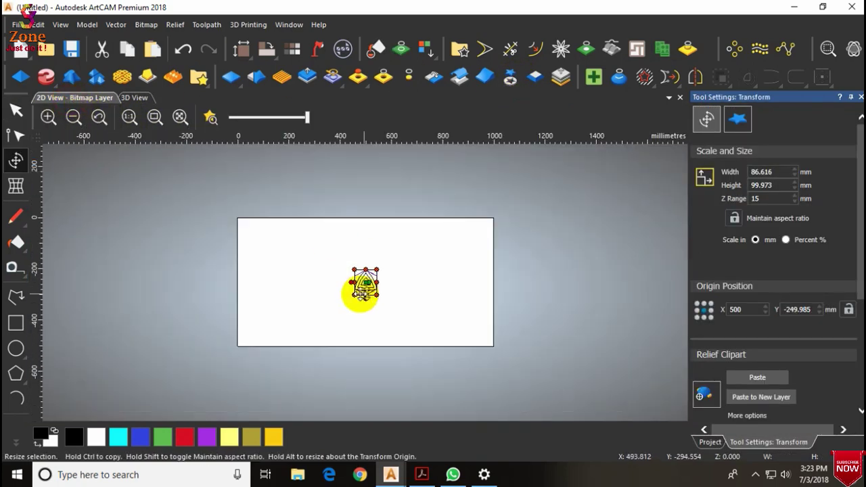
scroll(354, 294, up, 4)
scroll(354, 294, down, 3)
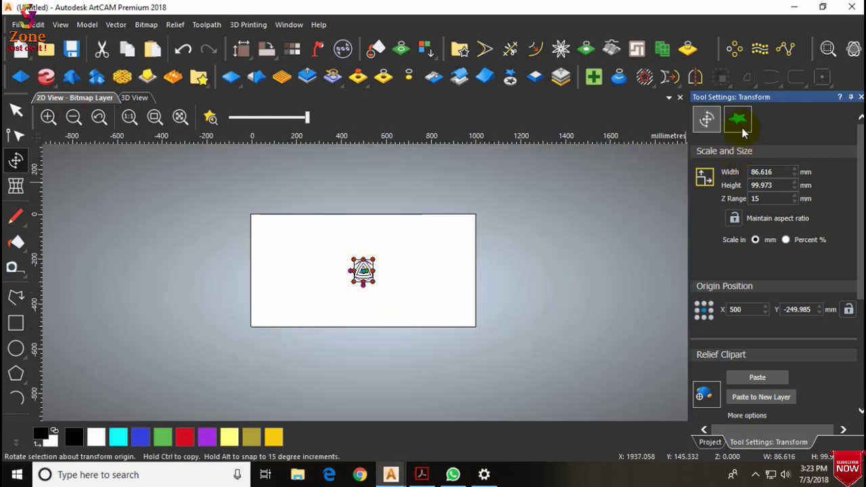
Step: Block-copy the tile relief into 12 columns with an X gap of -0.5 mm
click(733, 49)
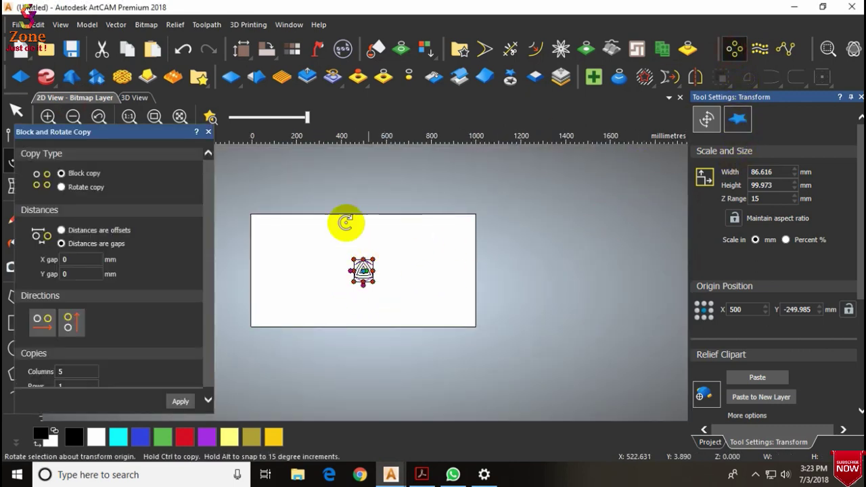
double_click(76, 371)
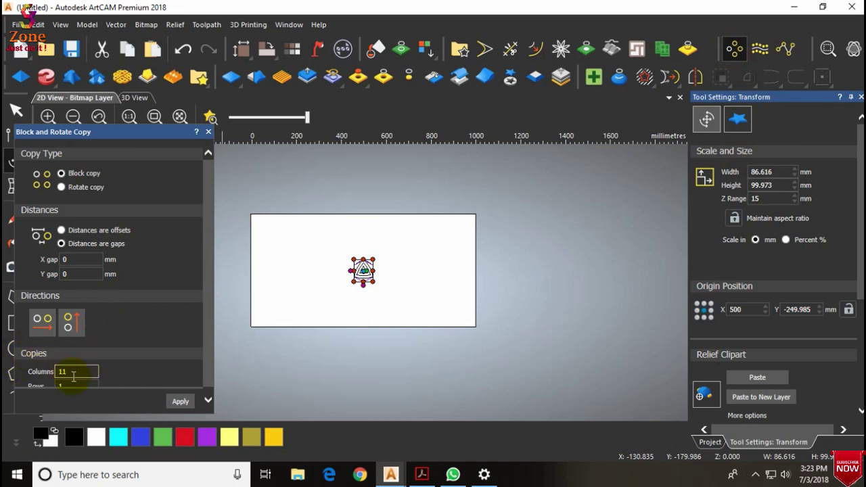
text(12)
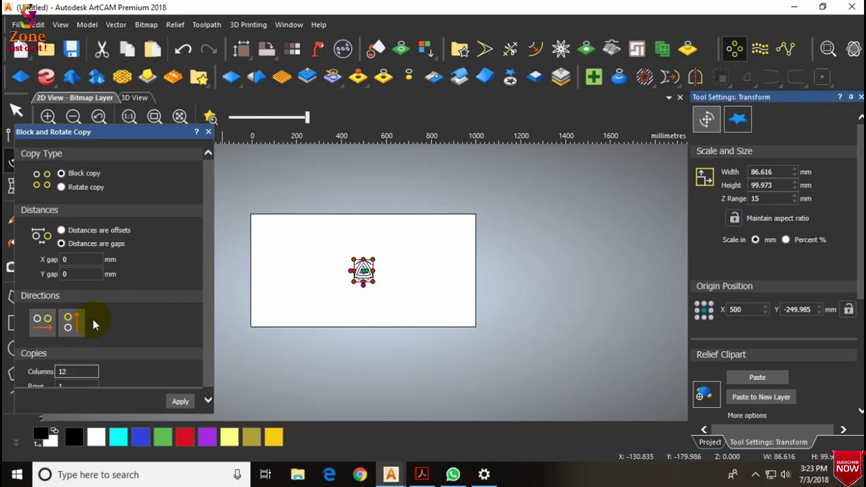
click(81, 260)
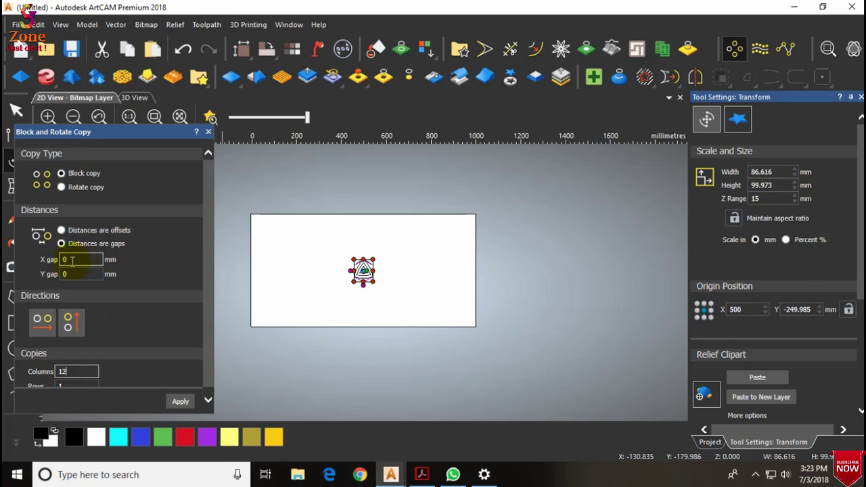
double_click(81, 260)
text(-)
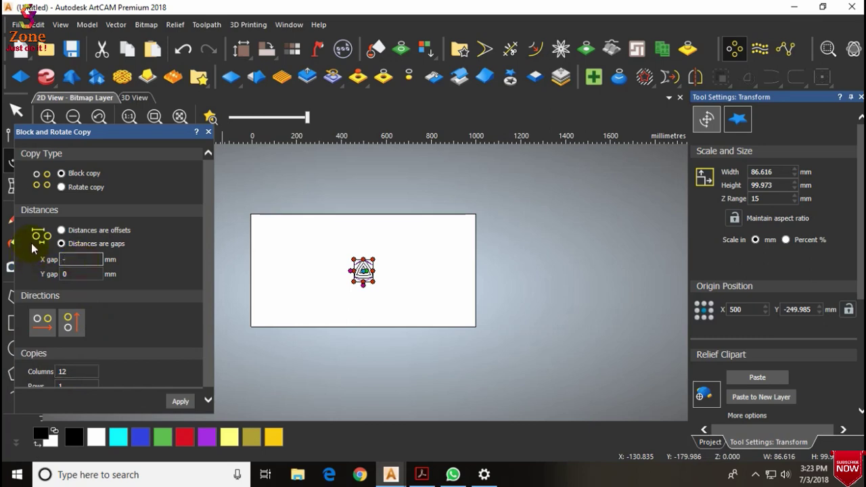
text(0.5)
click(179, 401)
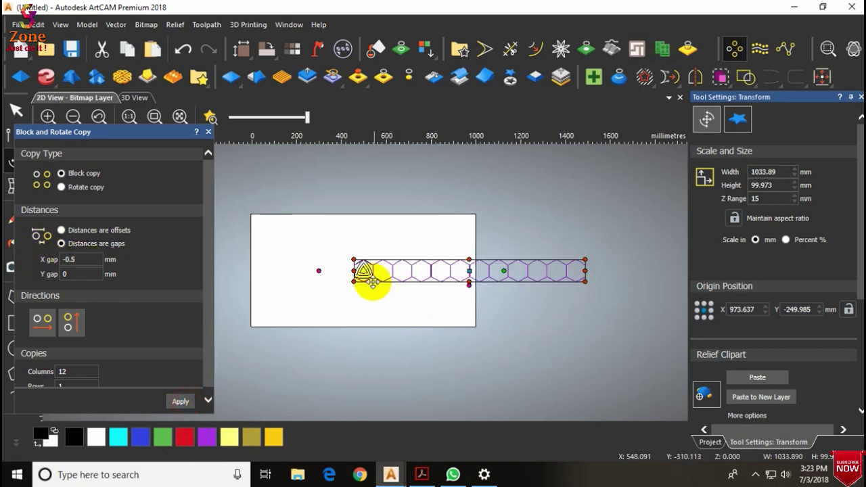
Step: Check the overlap between neighbouring tiles, centre the row of copies on the model, and close the block copy settings
scroll(366, 274, up, 5)
scroll(405, 275, down, 2)
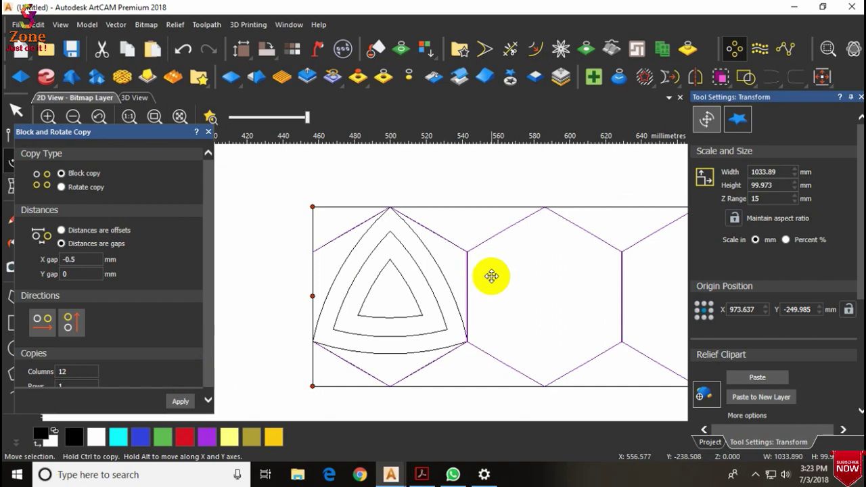
scroll(491, 276, up, 2)
scroll(491, 276, down, 2)
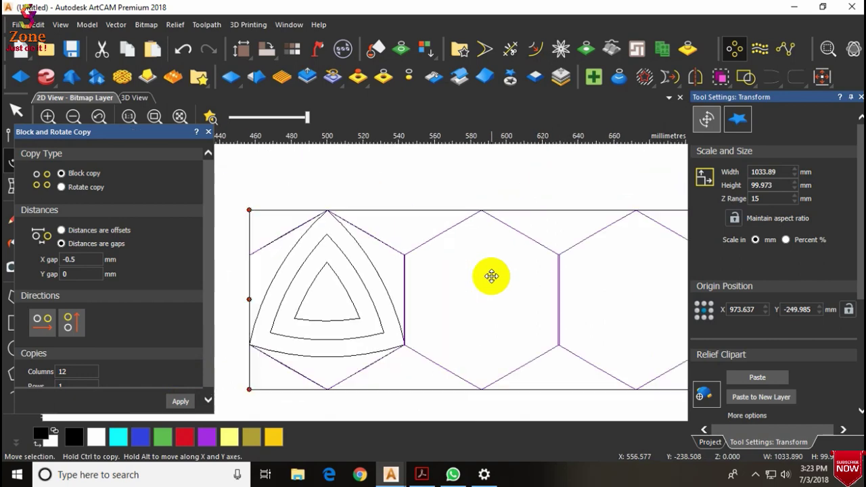
scroll(491, 276, down, 4)
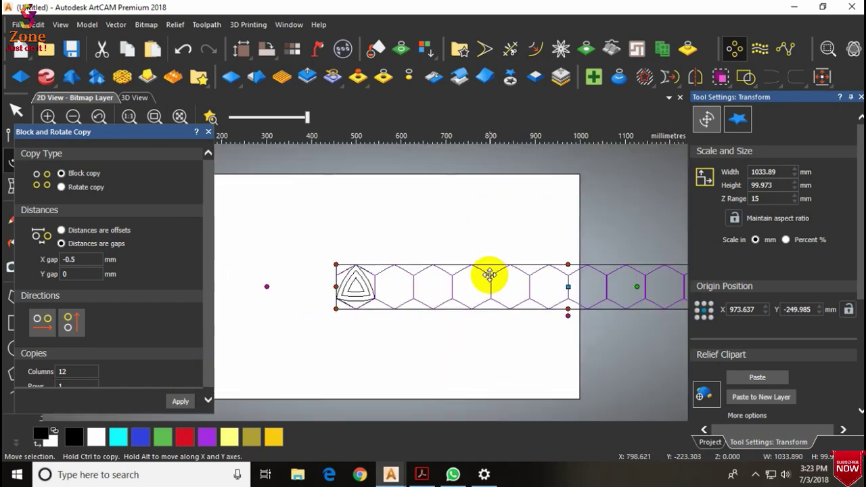
key(F9)
scroll(302, 284, down, 2)
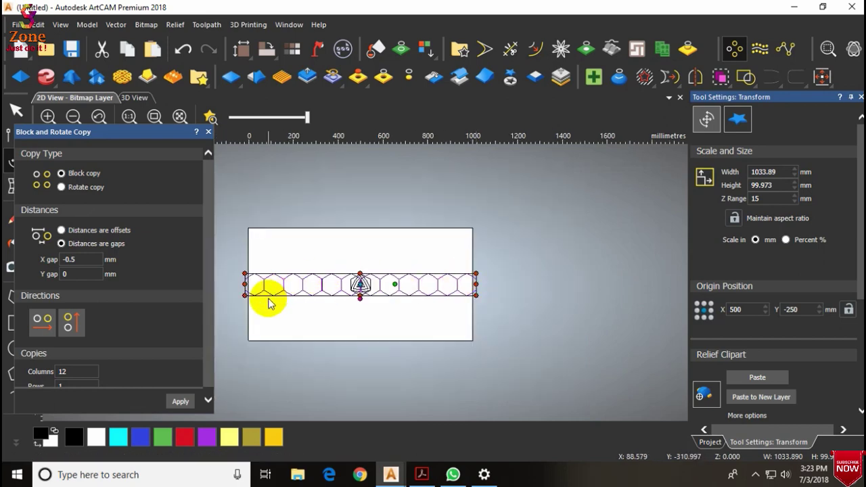
scroll(254, 291, up, 4)
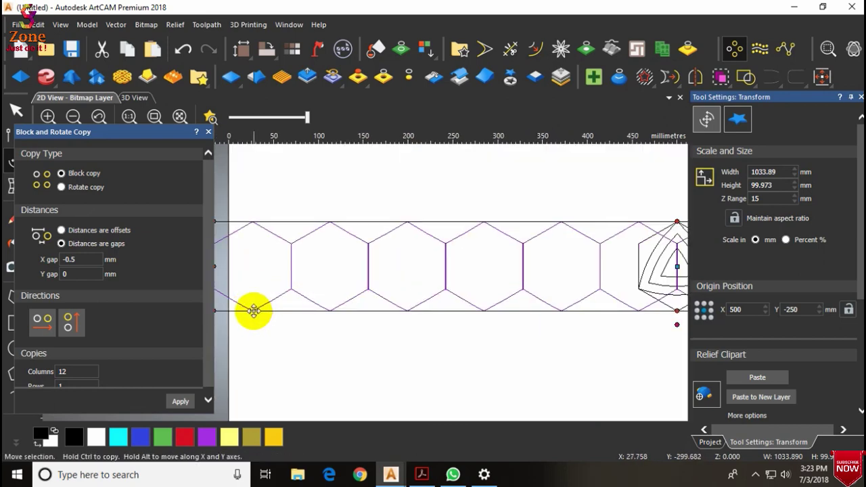
click(208, 133)
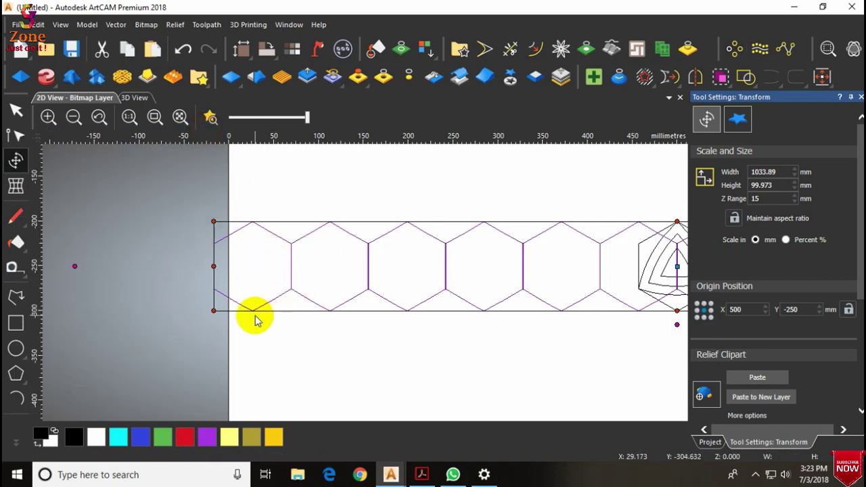
Step: Copy the tile row diagonally upward, placing its first tile's bottom vertex in the notch between the first two hexagons below
click(16, 110)
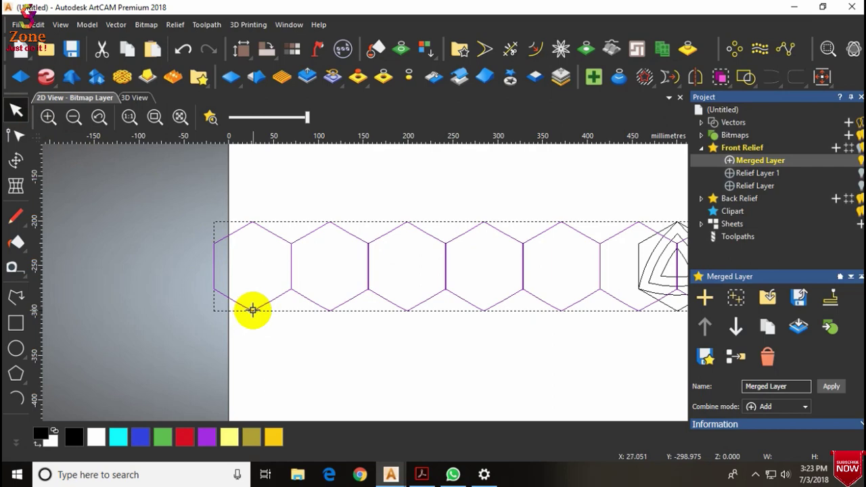
drag(252, 309, 290, 242)
scroll(292, 242, up, 5)
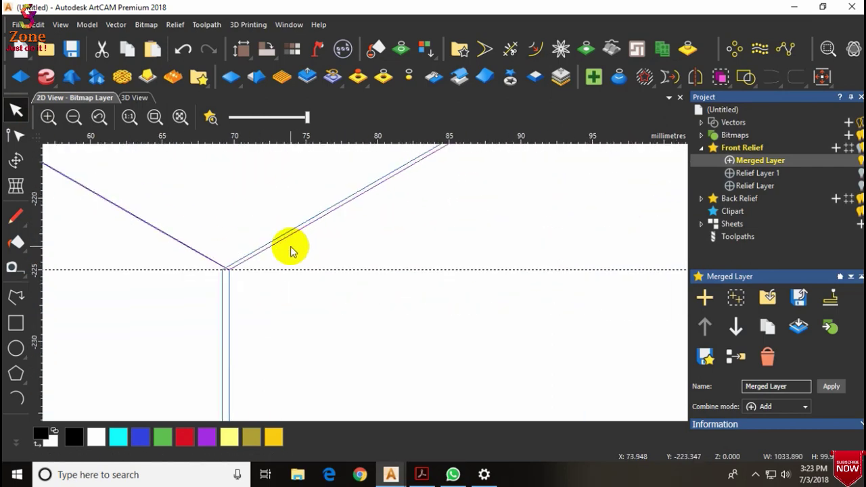
scroll(268, 260, up, 4)
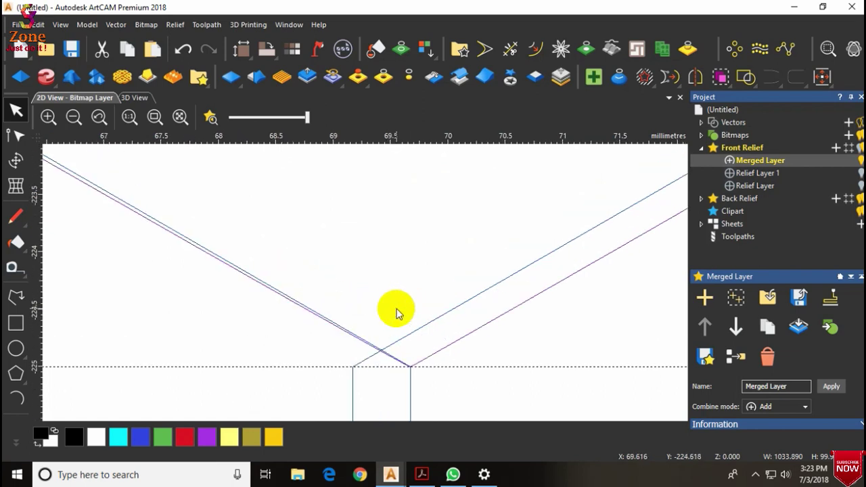
Step: Nudge the copied row left by about 0.25 mm so its bottom vertex sits midway between the overlapping hexagon edges
key(Left)
key(Left)
key(Left)
key(Left)
key(Left)
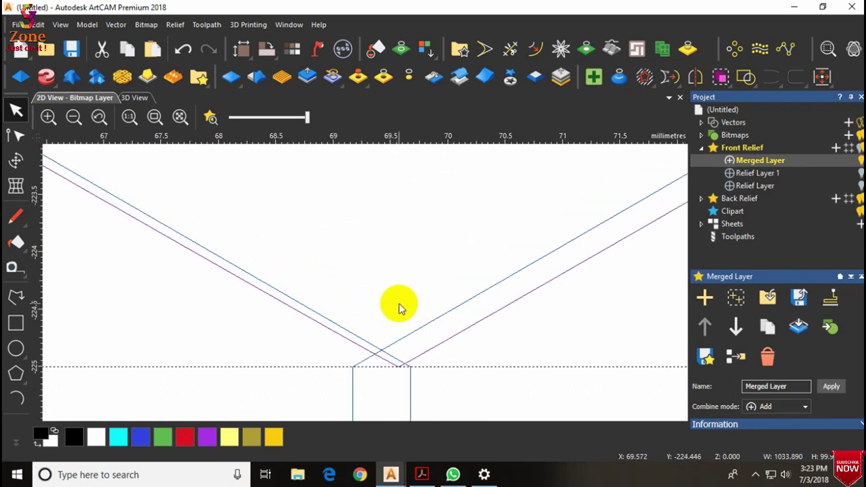
key(Left)
key(Left)
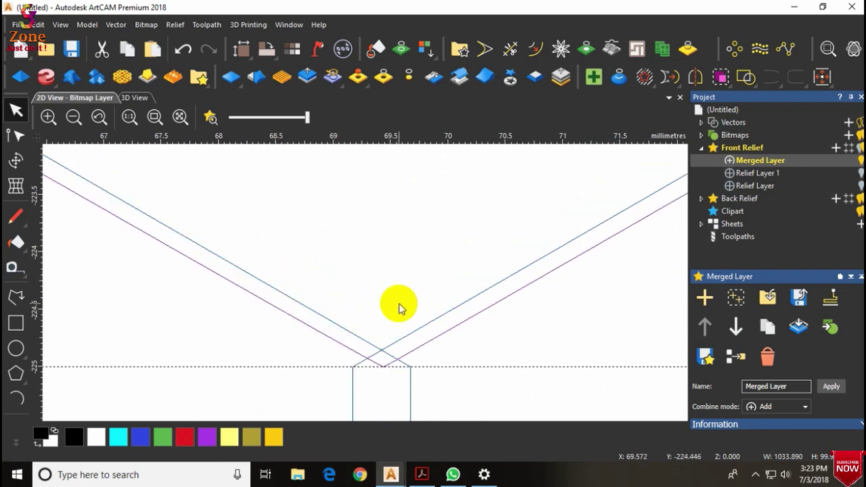
Step: Nudge the copied row down by about 0.13 mm so its slanted edges overlap the hexagons below
key(Down)
key(Down)
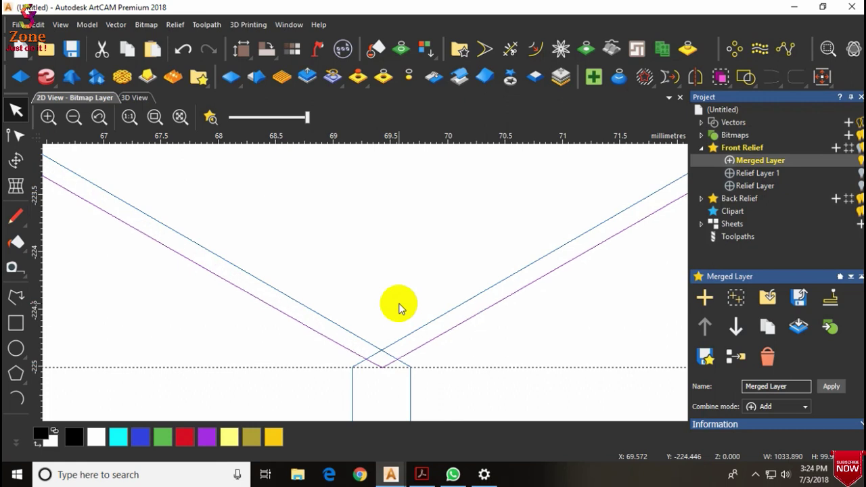
key(Down)
key(Down)
key(Down)
key(Down)
key(Down)
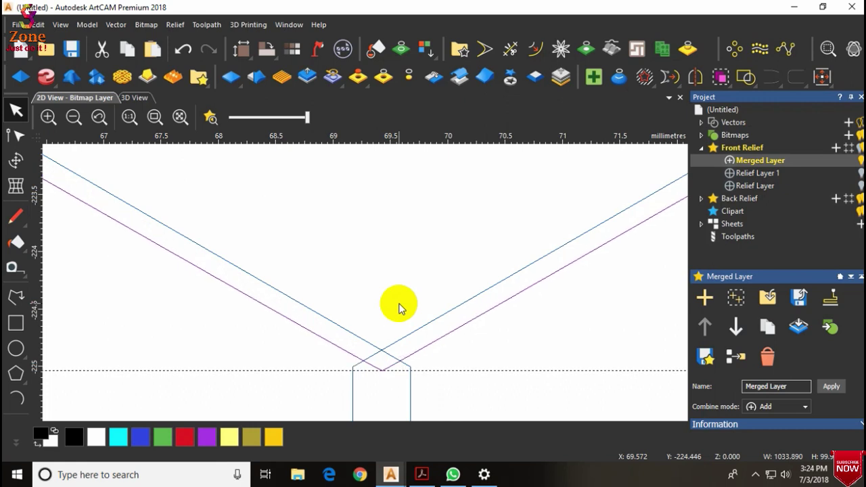
key(Down)
key(Down)
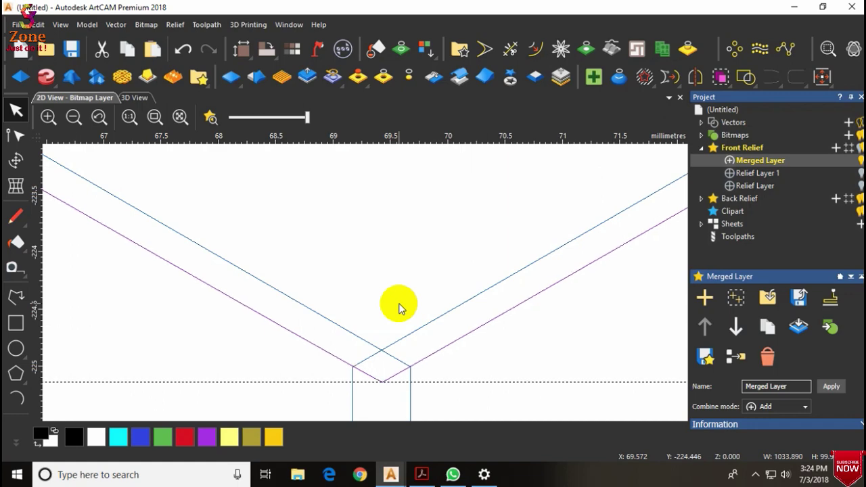
Step: Nudge the copied row down by about another 0.3 mm, keeping its bottom vertex centred between the overlapping vertical edges
scroll(399, 308, down, 4)
key(Down)
key(Down)
key(Down)
key(Down)
key(Down)
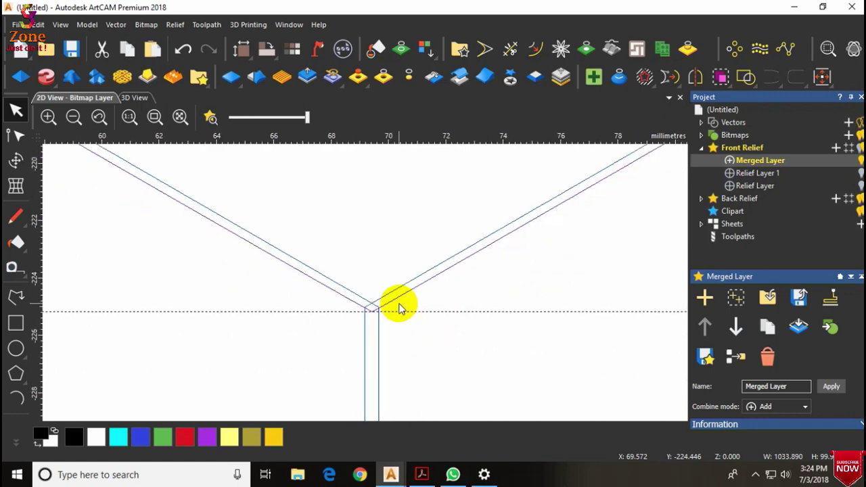
key(Down)
key(Down)
key(Down)
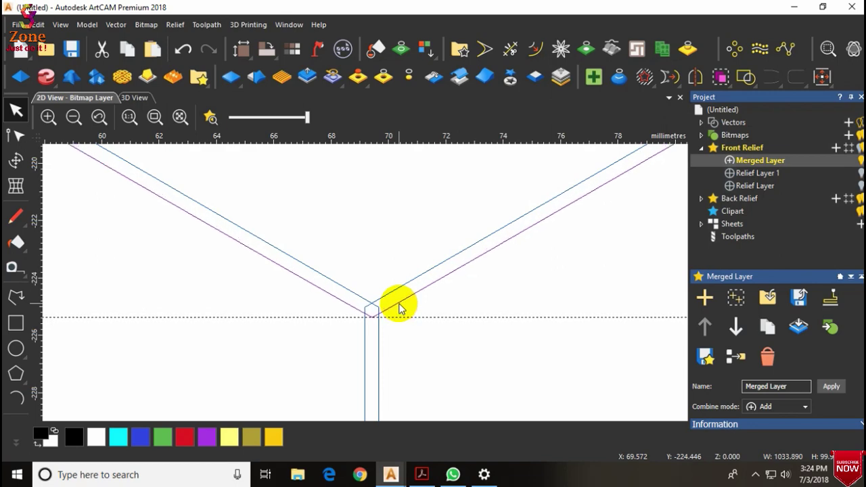
scroll(373, 325, up, 6)
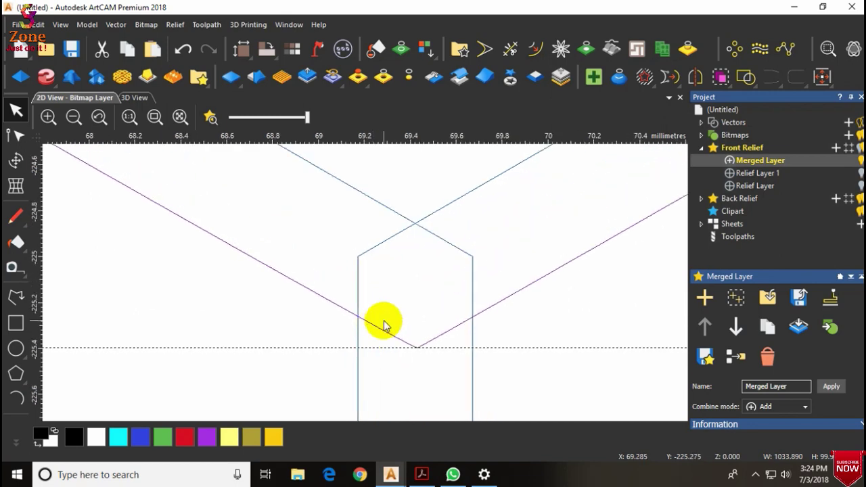
key(Down)
key(Down)
key(Down)
key(Down)
key(Down)
key(Down)
key(Down)
key(Down)
key(Down)
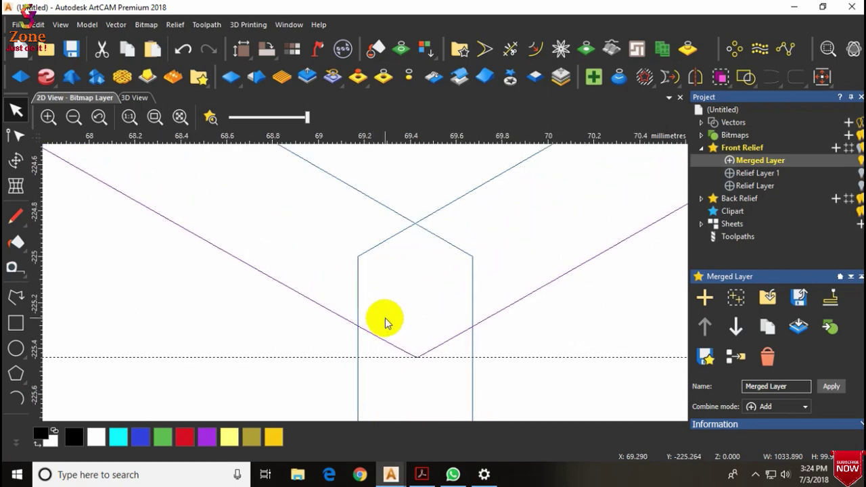
Step: Select both staggered rows of hexagon tiles together
scroll(385, 318, down, 8)
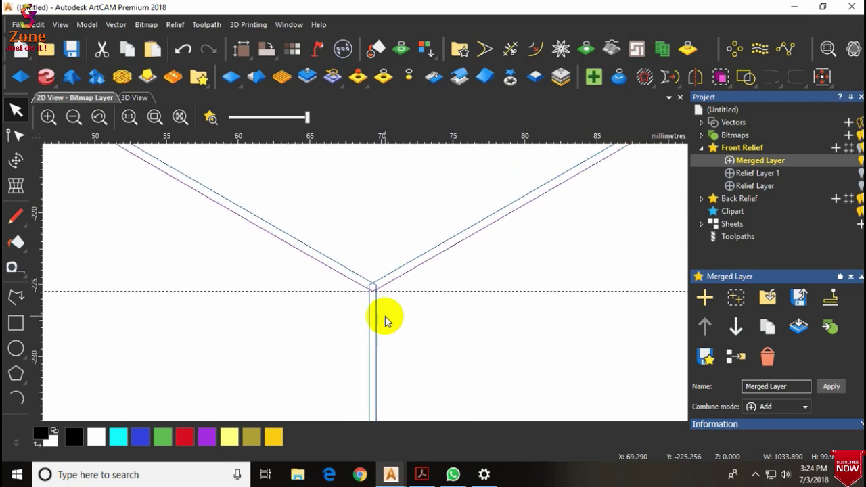
scroll(385, 316, down, 4)
scroll(385, 316, down, 5)
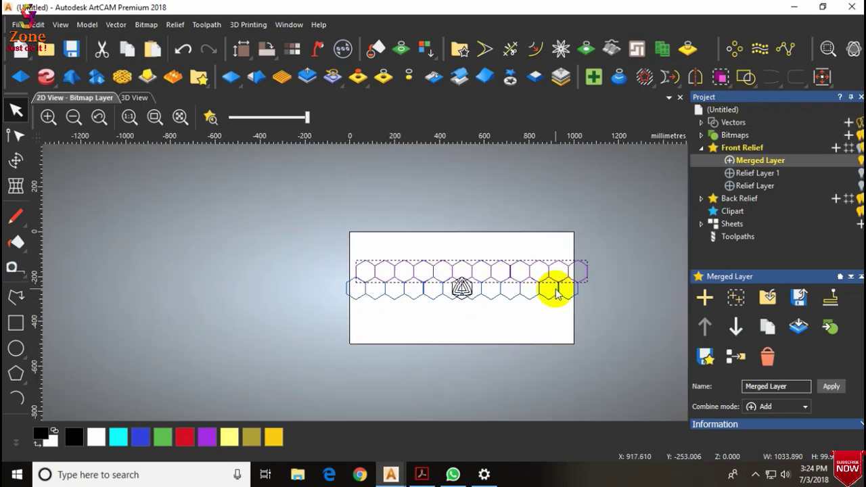
drag(607, 252, 313, 323)
Step: Try to block copy the two rows in 1 column and 8 rows with -0.5 mm gaps
click(733, 49)
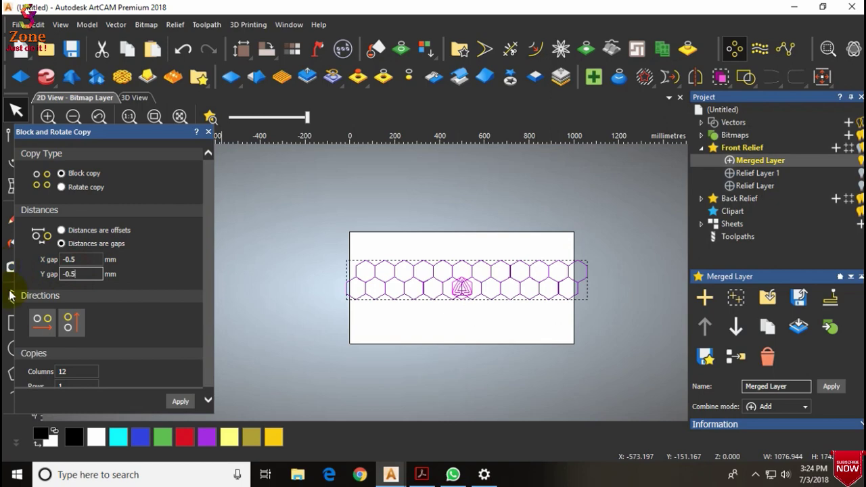
double_click(66, 372)
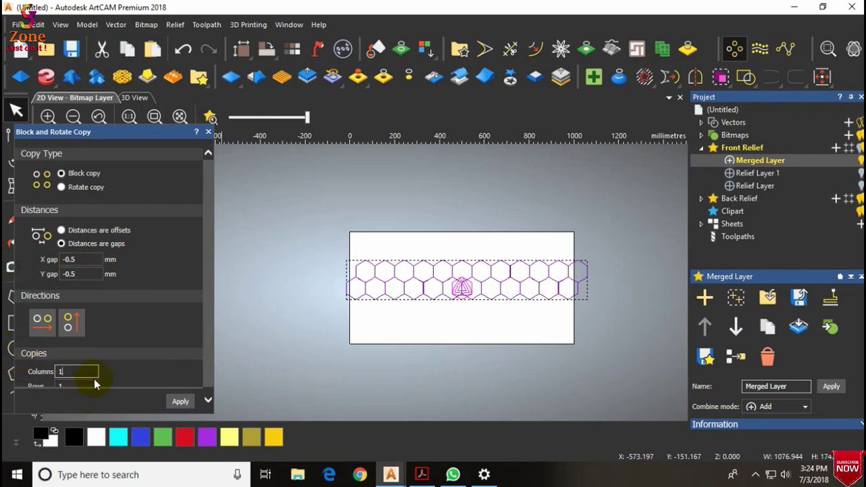
scroll(94, 383, down, 1)
click(69, 379)
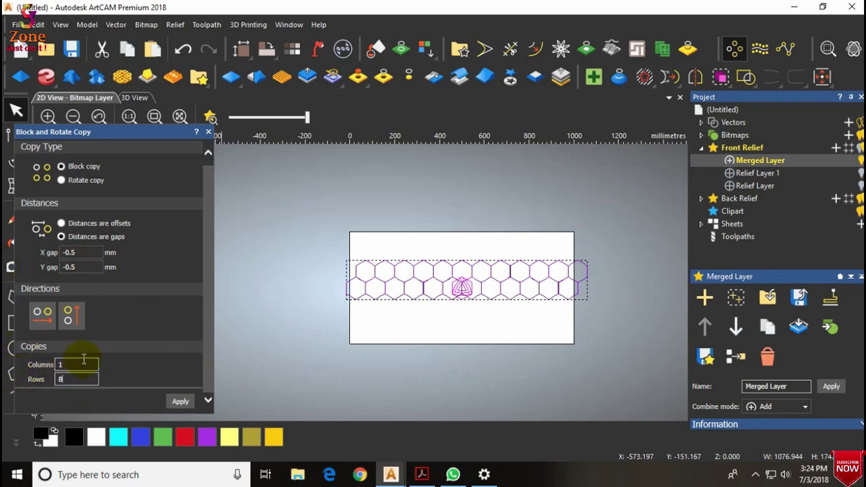
text(8)
click(180, 401)
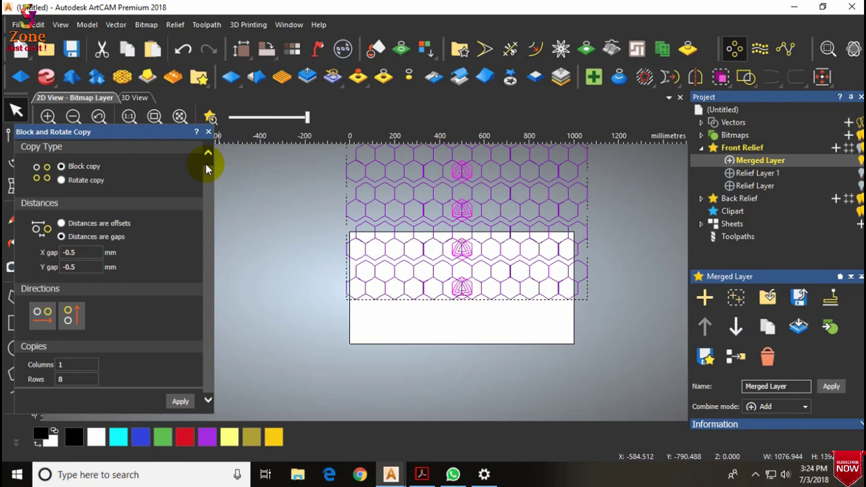
key(ctrl+z)
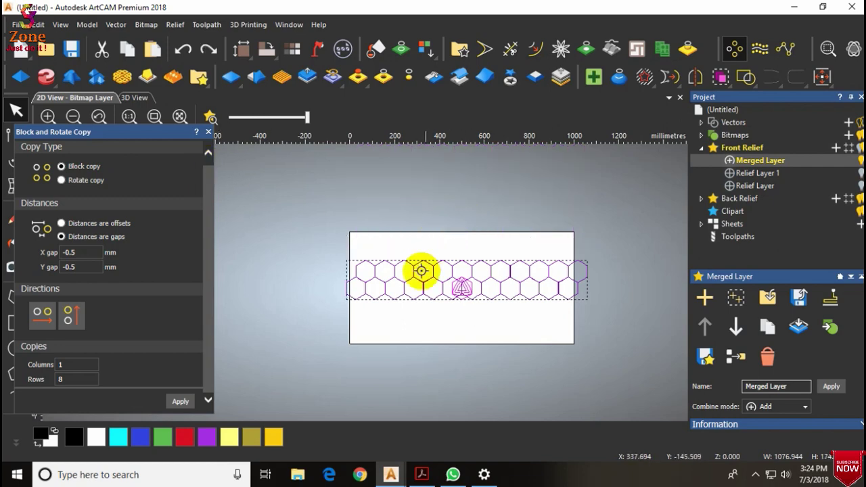
Step: Copy the two selected rows straight upward so the copy's bottom vertices meet the notches of the row below
scroll(361, 304, up, 5)
scroll(362, 304, down, 5)
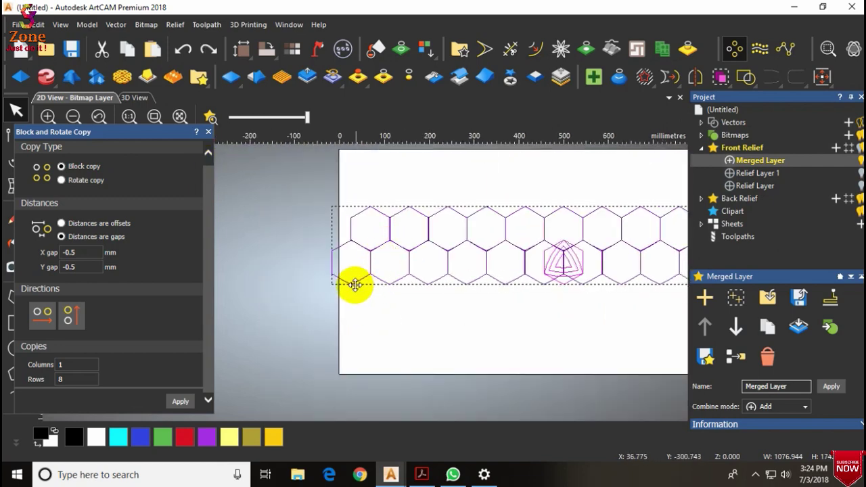
drag(351, 285, 349, 217)
scroll(361, 209, up, 4)
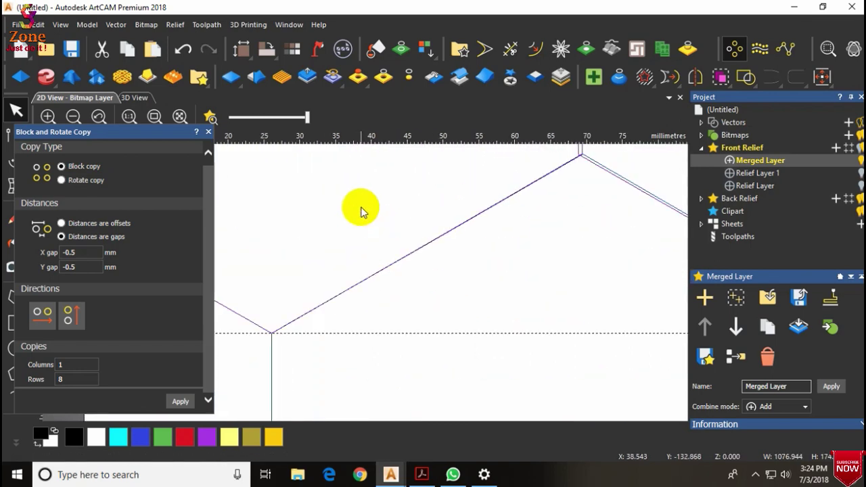
scroll(361, 207, down, 1)
scroll(427, 251, down, 2)
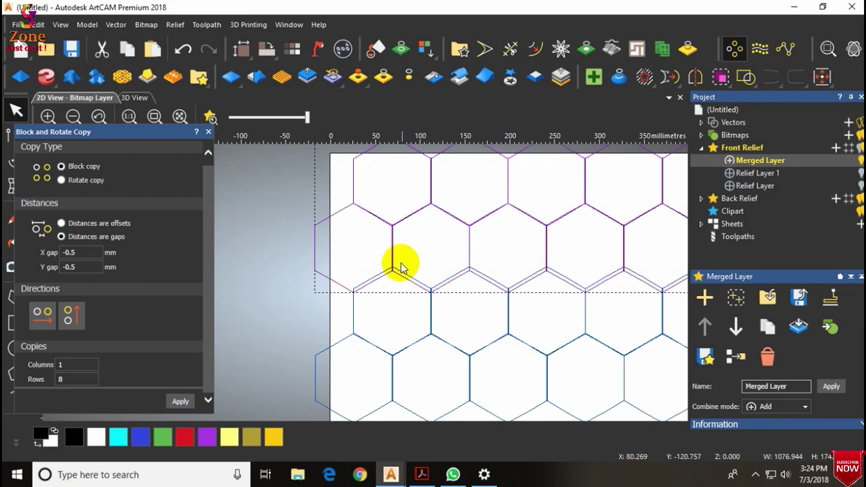
Step: Reposition the copied pair of rows so its bottom vertices overlap the notches below by about 0.5 mm
scroll(398, 267, up, 5)
scroll(394, 273, down, 5)
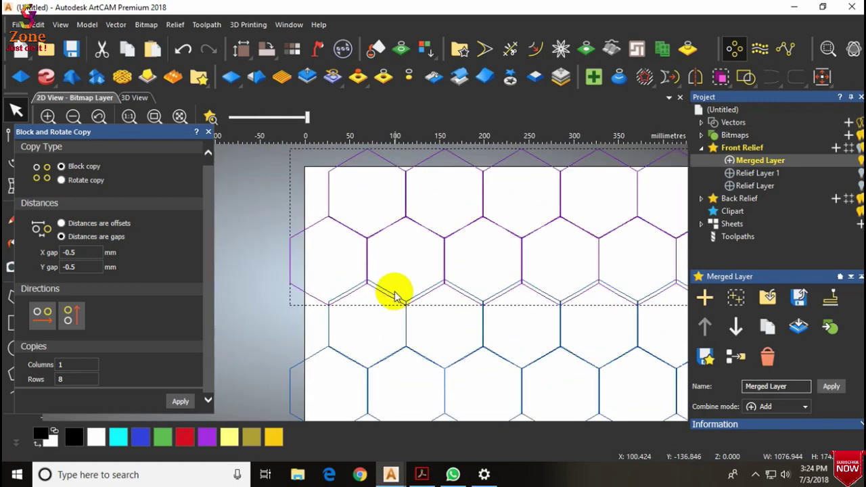
scroll(395, 297, up, 2)
drag(394, 295, 383, 317)
scroll(429, 303, up, 5)
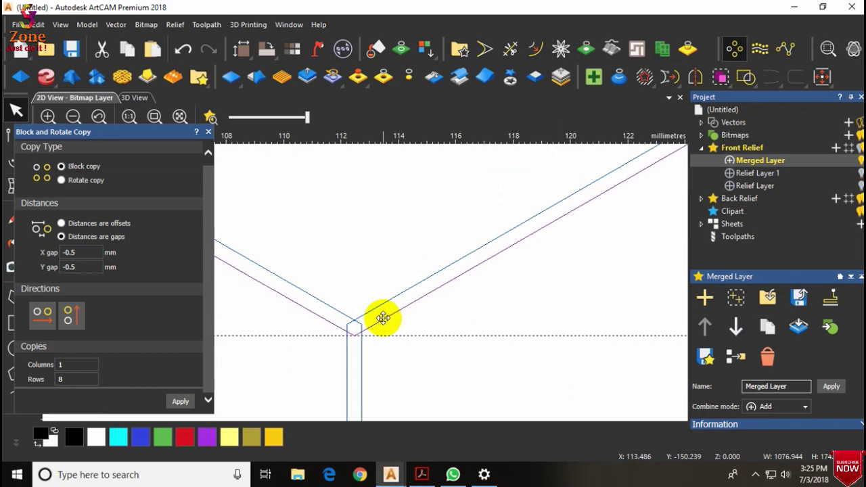
Step: Copy all four tile rows upward, setting the copy's bottom vertices into the notches along the panel's upper edge
scroll(384, 314, down, 5)
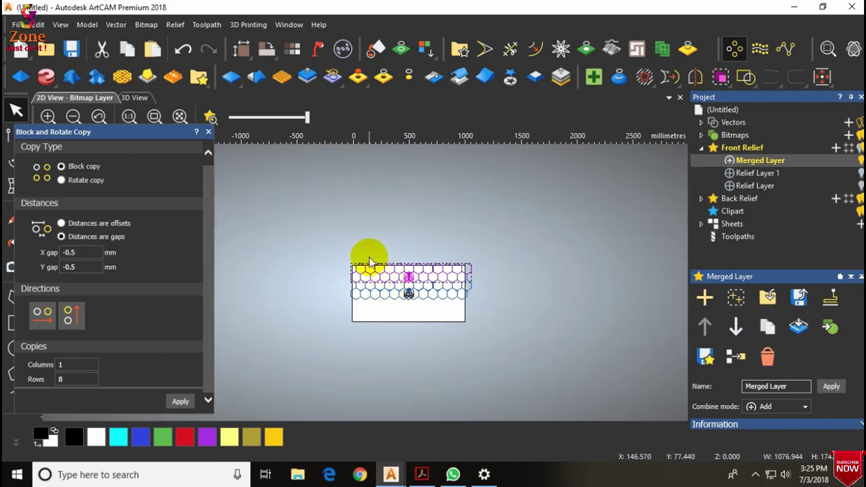
scroll(367, 265, down, 2)
drag(503, 261, 358, 209)
scroll(350, 308, up, 3)
scroll(358, 209, up, 5)
scroll(474, 284, down, 3)
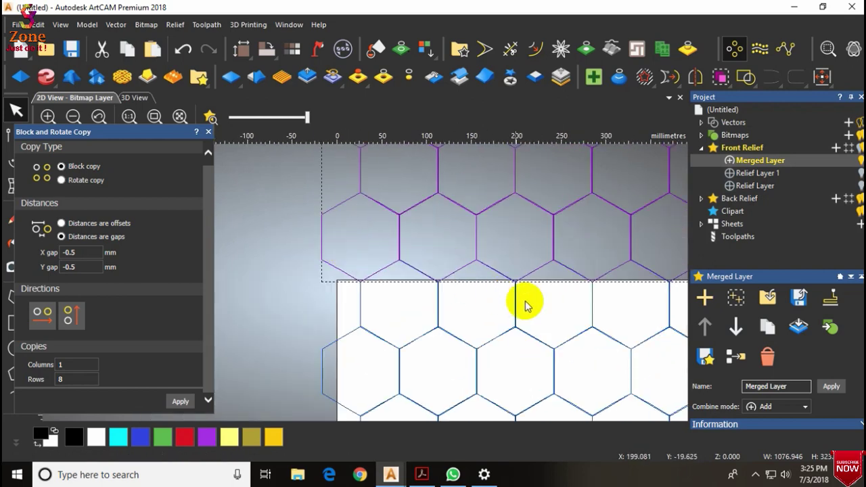
Step: Nudge the four copied rows down and right by about 0.25 mm each, centring the bottom vertex between the overlapping edges
scroll(404, 266, up, 4)
scroll(309, 222, down, 2)
scroll(299, 247, up, 6)
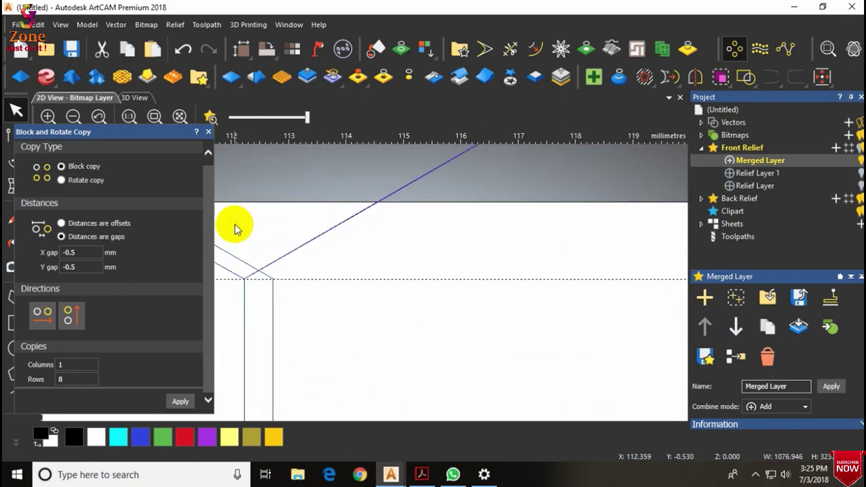
key(Down)
key(Down)
key(Down)
key(Down)
key(Down)
key(Down)
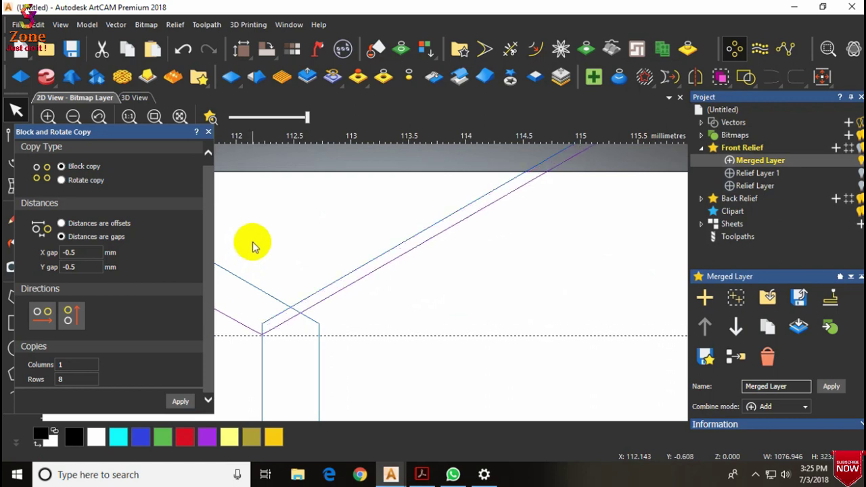
key(Down)
key(Right)
key(Right)
key(Right)
key(Right)
key(Right)
key(Right)
key(Right)
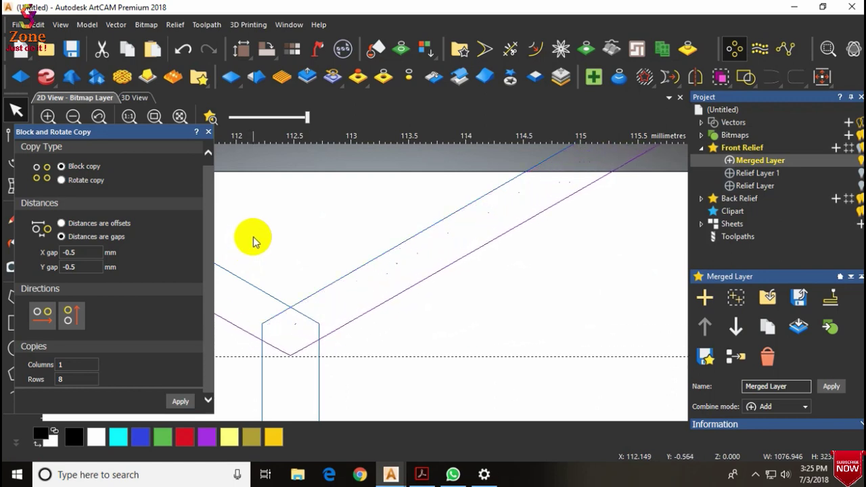
Step: Nudge the four copied rows down by about a further 0.1 mm to match the overlap of the other rows
key(Down)
key(Down)
key(Down)
key(Down)
key(Down)
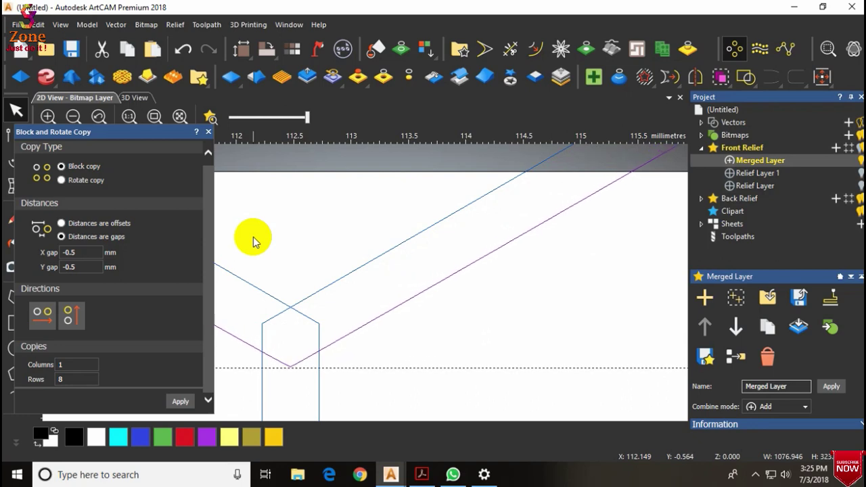
Step: Select all eight tile rows, centre them on the model, and close the block copy settings
scroll(250, 237, down, 10)
scroll(307, 262, down, 5)
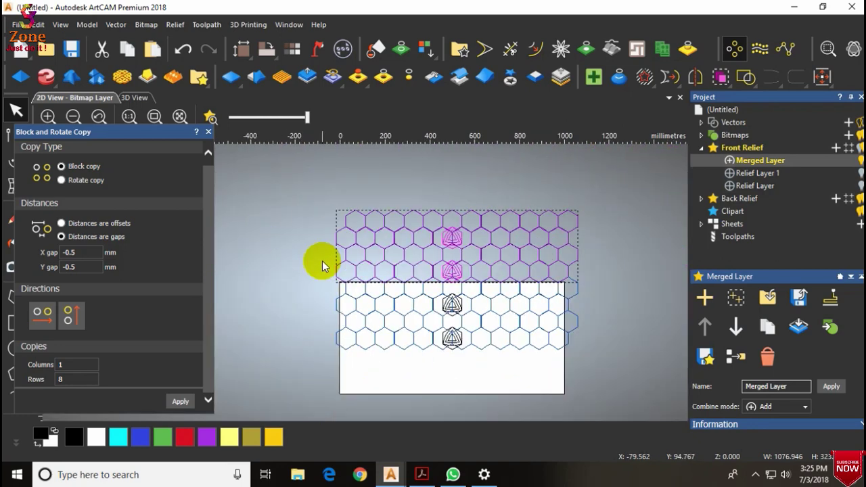
click(614, 315)
drag(600, 192, 291, 358)
key(F9)
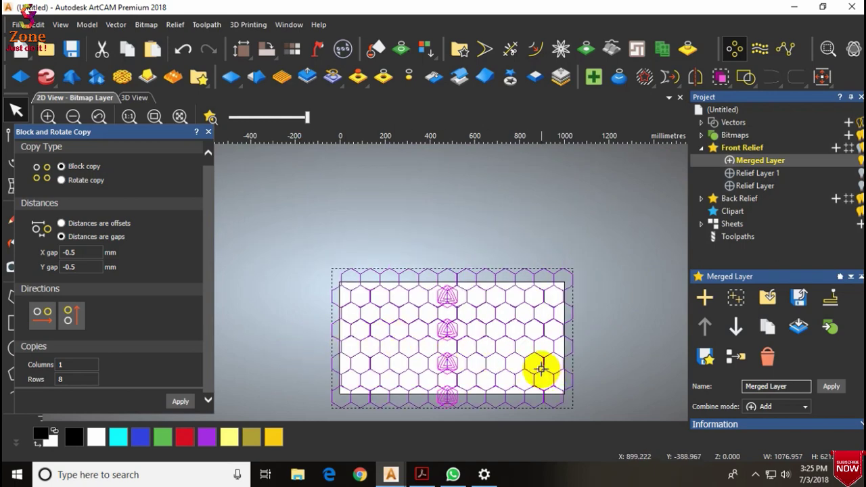
click(208, 132)
click(15, 160)
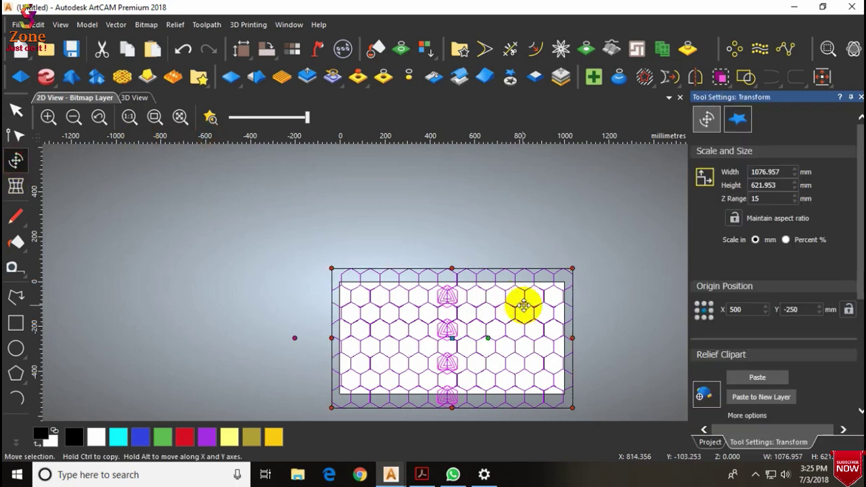
double_click(764, 185)
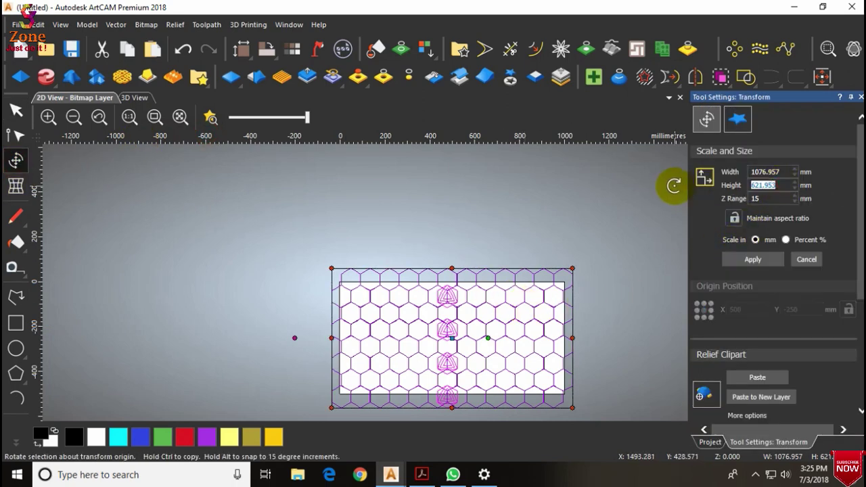
text(650)
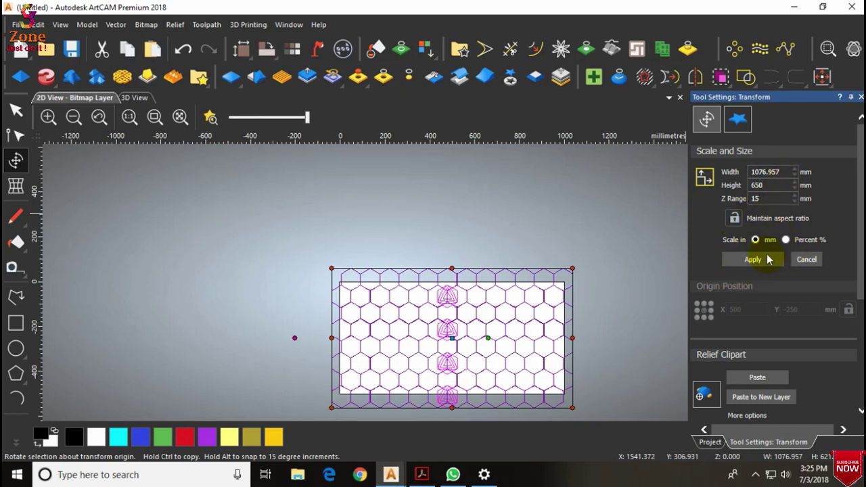
click(803, 262)
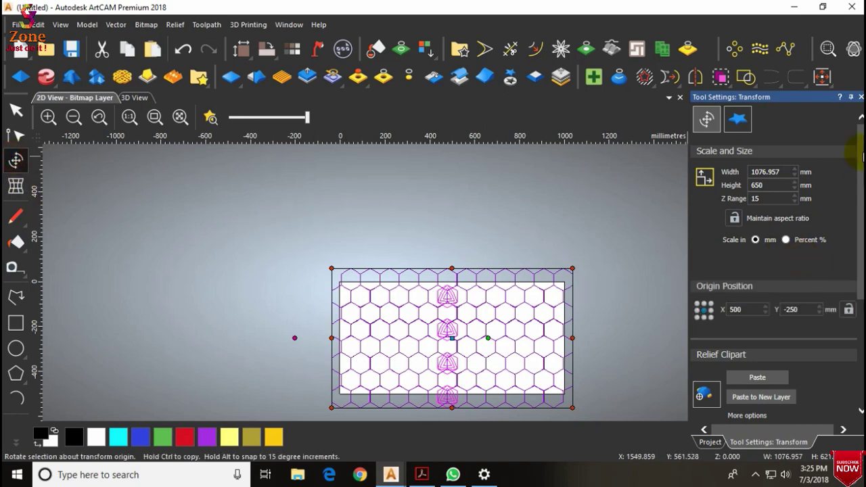
Step: Scale the whole tile pattern to a height of 650 mm with the aspect ratio maintained and the Z range kept at 15 mm
click(16, 160)
click(754, 185)
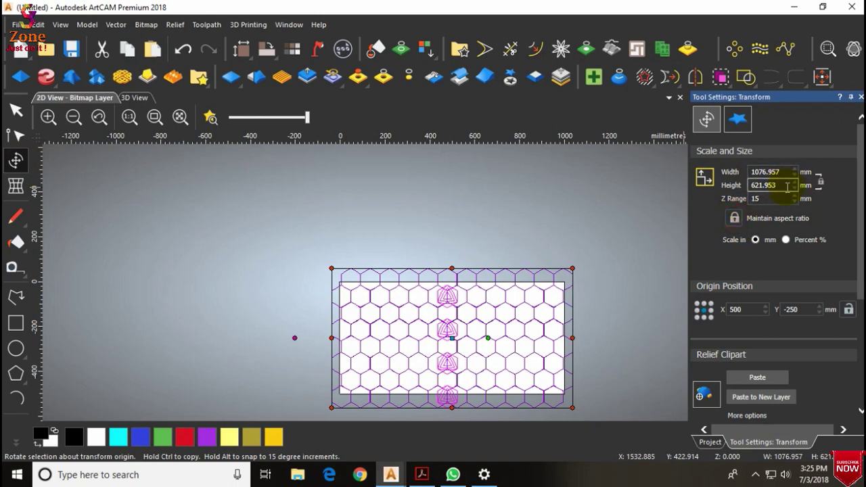
key(ctrl+a)
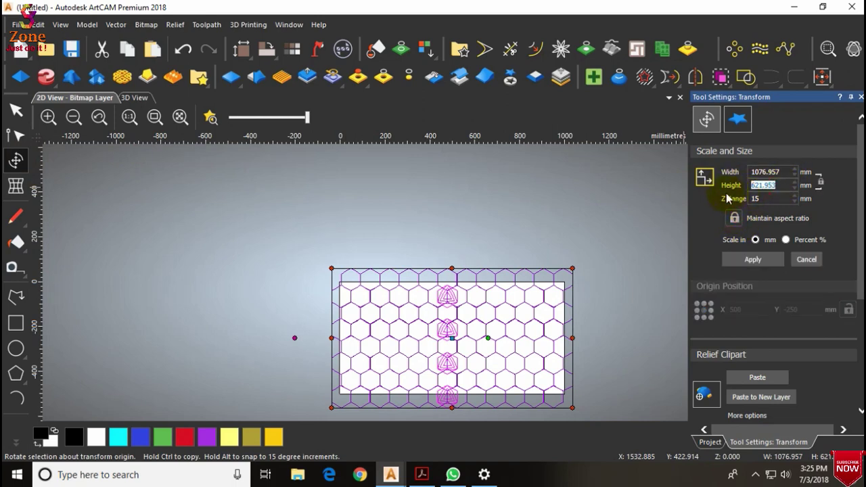
text(650)
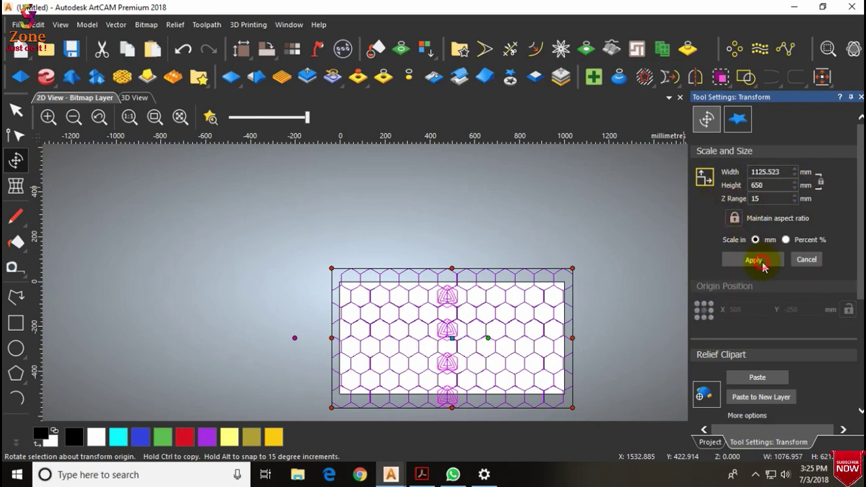
click(757, 261)
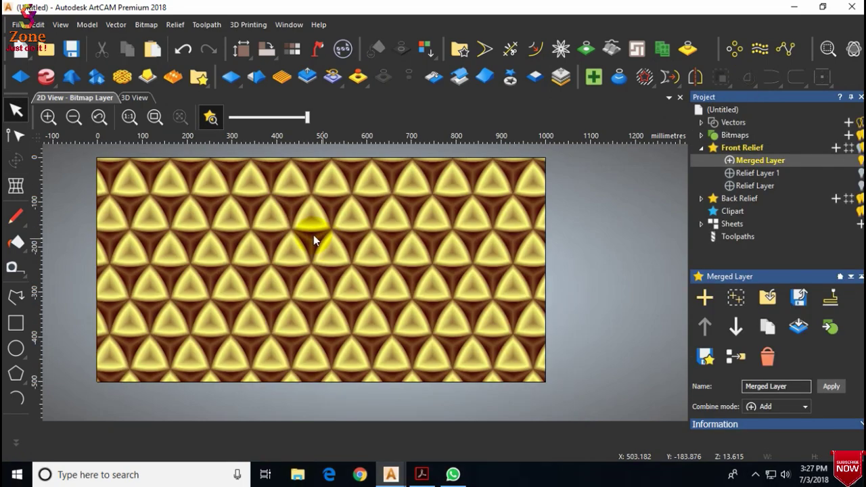
Step: Examine the tiled relief up close in the 2D view and in 3D, ending with the 3D view from above
scroll(309, 228, up, 2)
scroll(280, 224, down, 2)
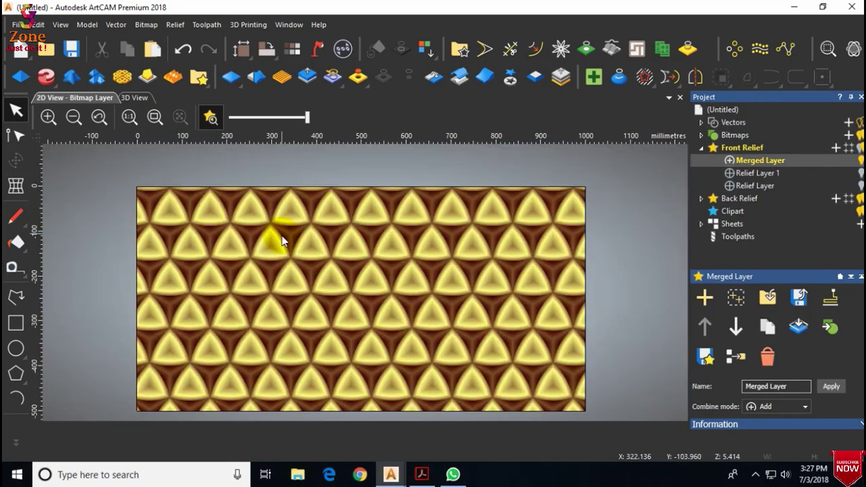
scroll(298, 257, up, 4)
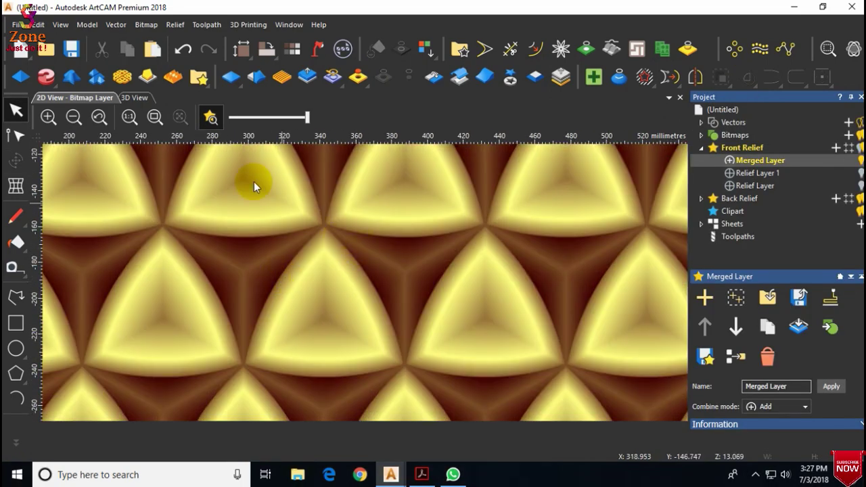
click(133, 97)
scroll(322, 303, up, 2)
drag(323, 304, 390, 303)
scroll(333, 286, up, 3)
scroll(314, 245, down, 5)
click(124, 118)
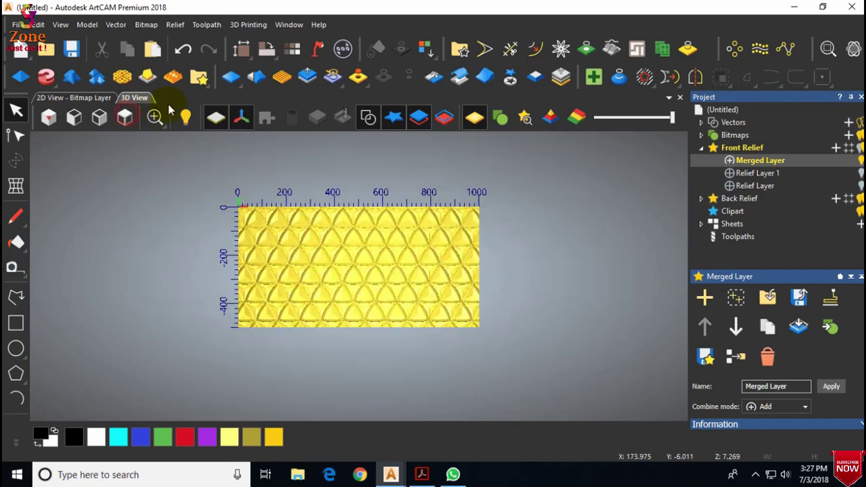
Step: Set the relief's material colour to a muted brownish red (R 141, G 78, B 76), apply it and close the lighting and material settings
click(317, 50)
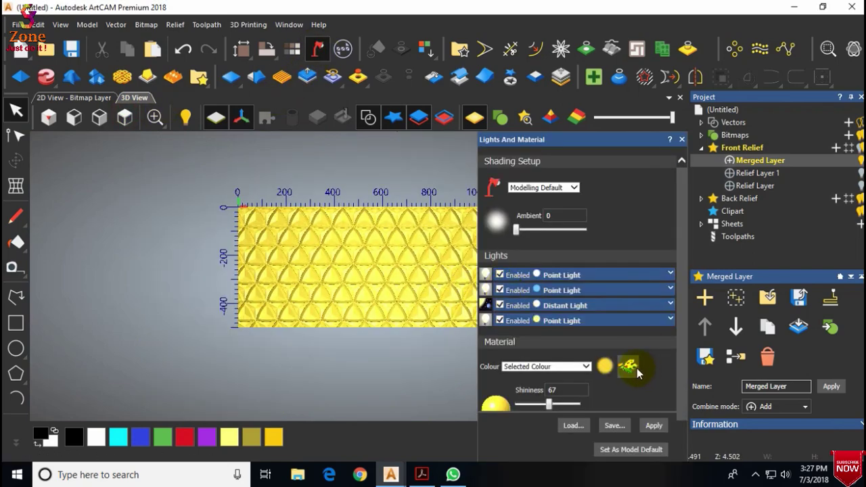
click(628, 366)
mouse_move(634, 79)
mouse_down()
mouse_move(653, 142)
mouse_move(643, 173)
mouse_move(657, 130)
mouse_up()
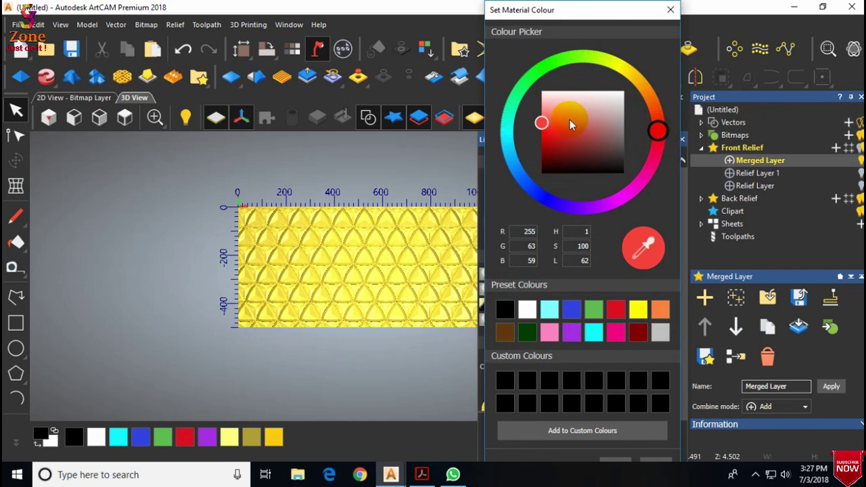
mouse_move(571, 126)
mouse_down()
mouse_move(548, 122)
mouse_move(607, 151)
mouse_move(601, 142)
mouse_up()
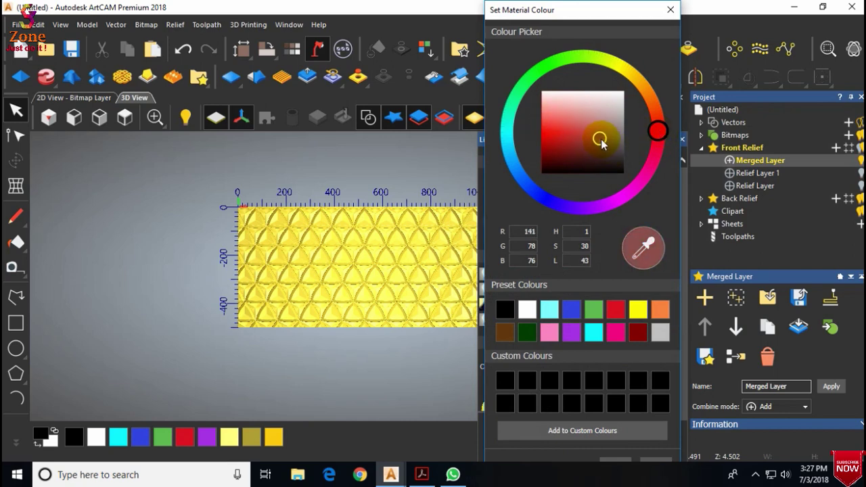
click(614, 462)
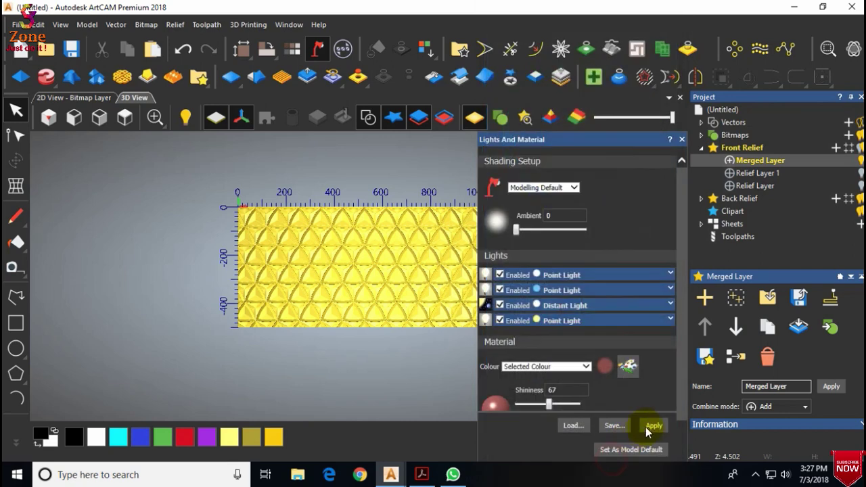
click(654, 422)
scroll(304, 236, up, 3)
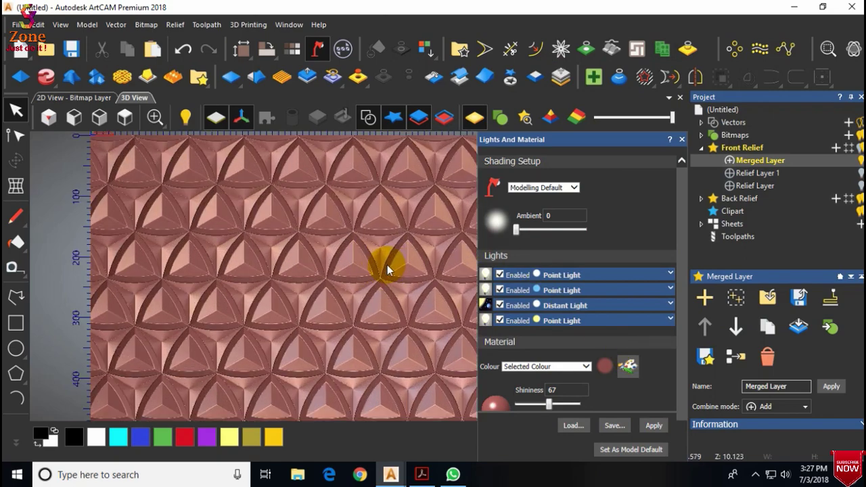
click(681, 138)
Step: Examine the recoloured relief up close in 3D, tilting it and returning to the view from above
scroll(415, 276, up, 4)
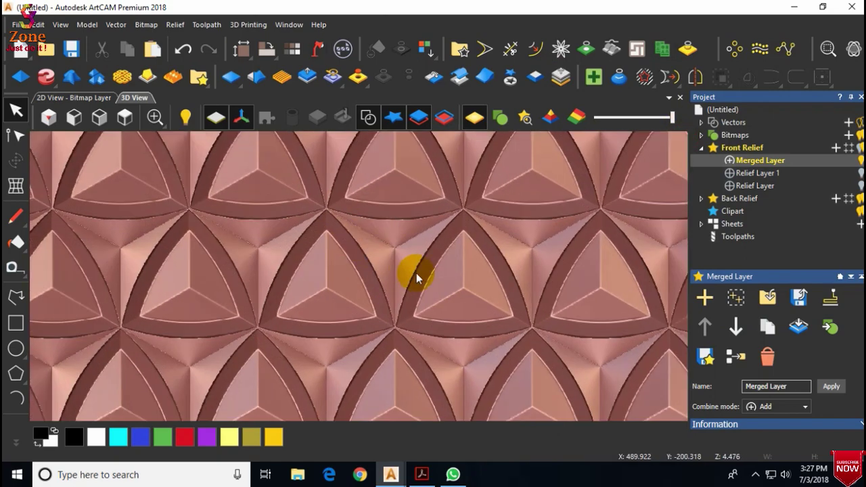
drag(417, 286, 433, 203)
scroll(301, 258, up, 5)
click(125, 112)
scroll(345, 249, up, 6)
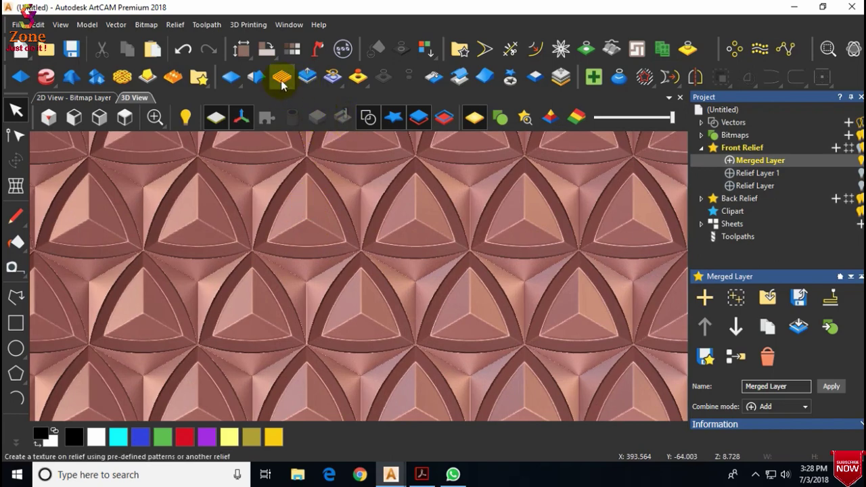
Step: Try smoothing the whole merged relief layer at 60% strength, checking the tile edges from several angles
click(258, 79)
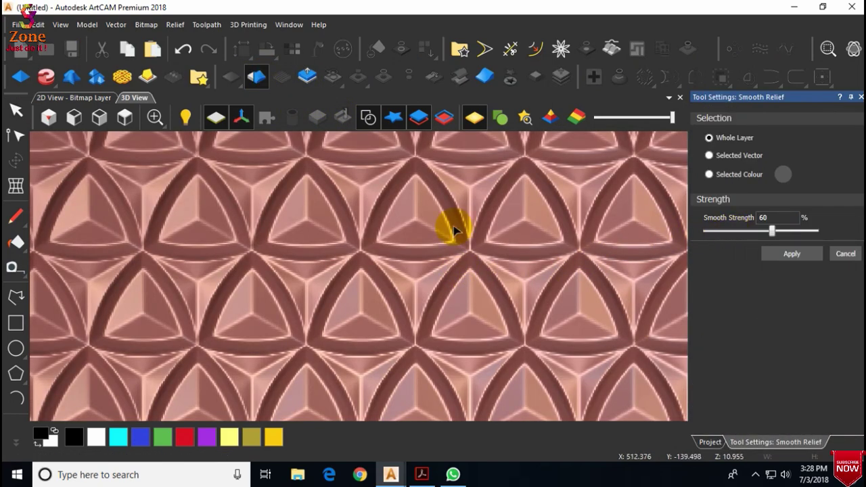
scroll(440, 236, down, 3)
scroll(397, 242, up, 4)
drag(425, 280, 442, 230)
drag(383, 234, 545, 269)
drag(401, 246, 322, 274)
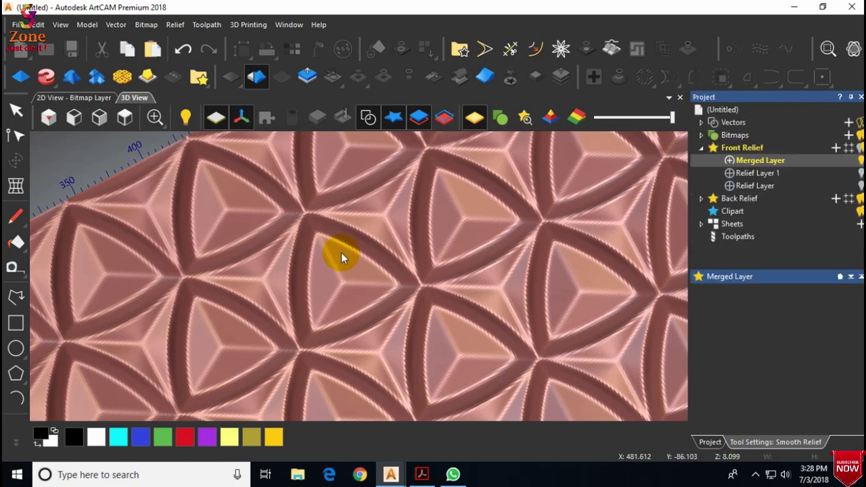
Step: Inspect the unsmoothed tile pattern from a tilted angle and from above at several magnifications
scroll(341, 252, down, 3)
scroll(353, 304, up, 6)
drag(364, 308, 209, 172)
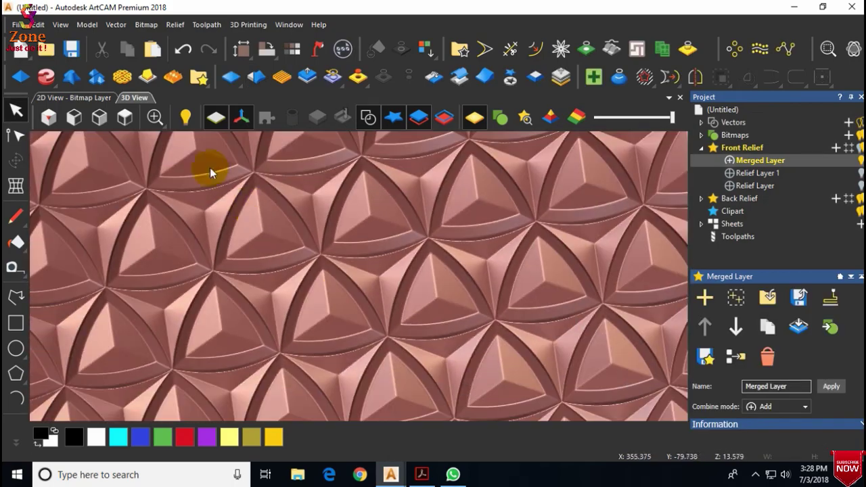
click(124, 118)
scroll(342, 257, up, 5)
scroll(318, 216, down, 3)
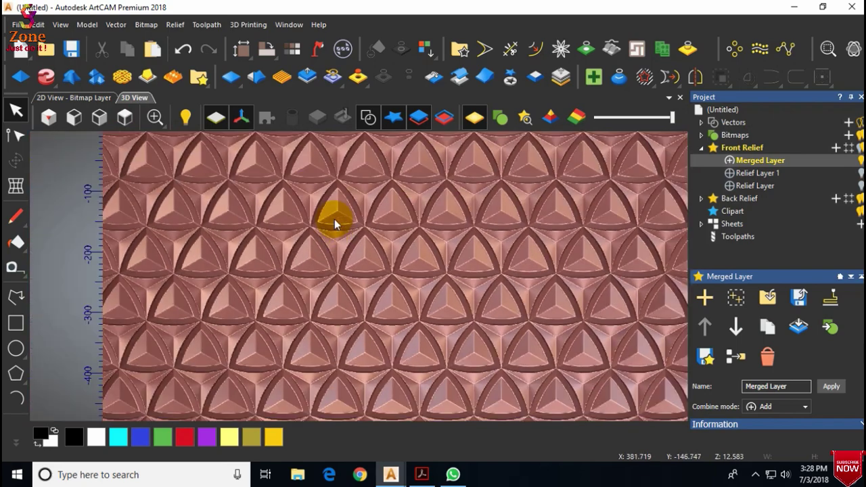
scroll(464, 257, up, 2)
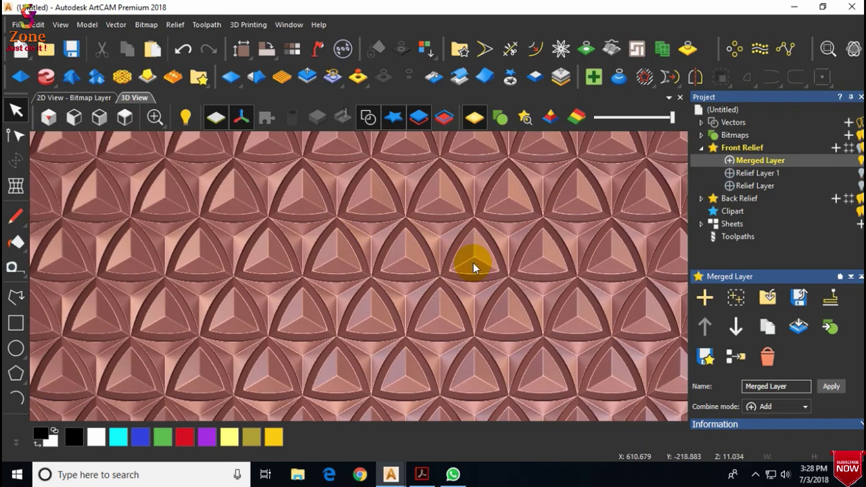